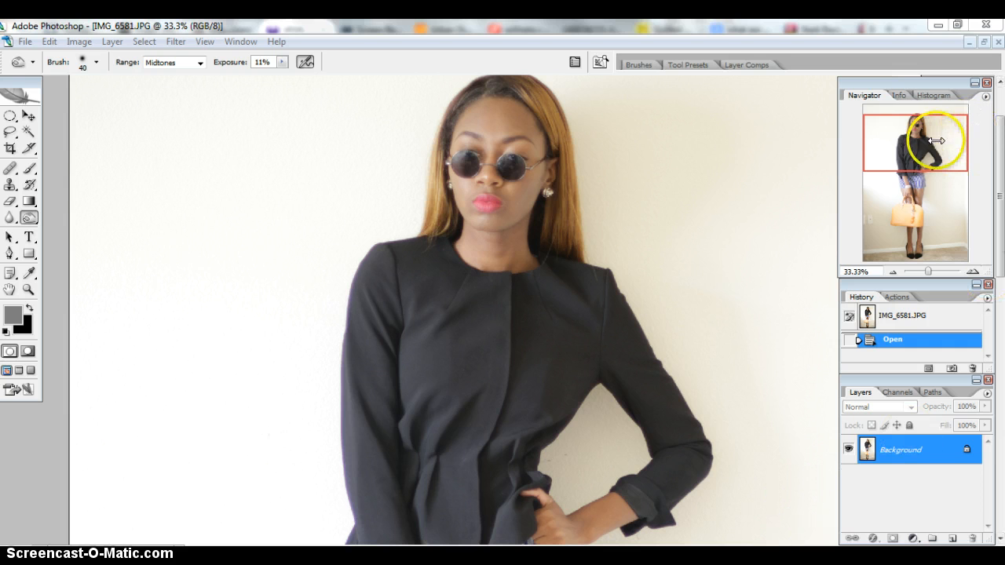
Add a Curves adjustment layer above the Background photo.
mouse_move(897, 146)
left_mouse_down()
mouse_move(904, 239)
mouse_move(904, 147)
left_mouse_up()
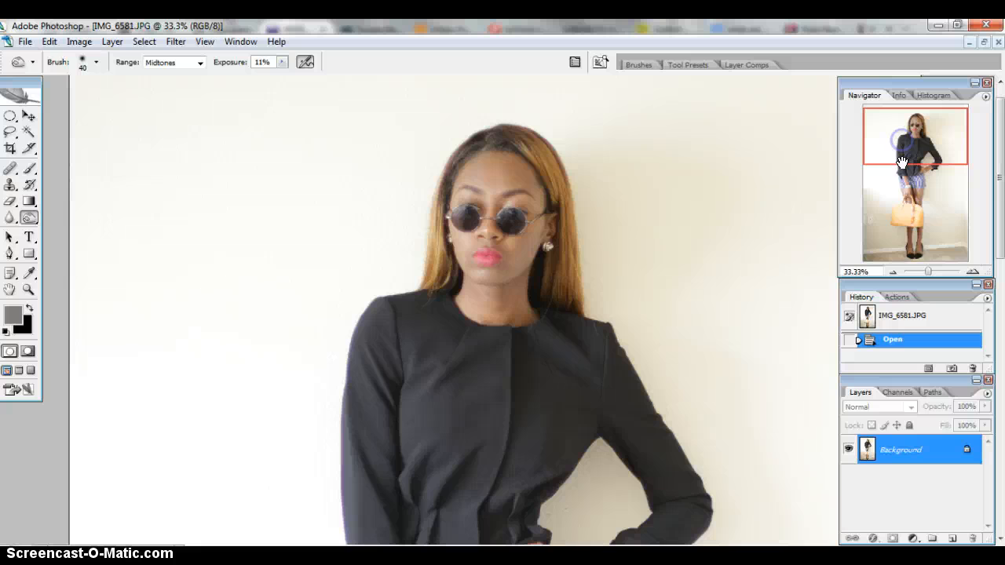
left_click(895, 270)
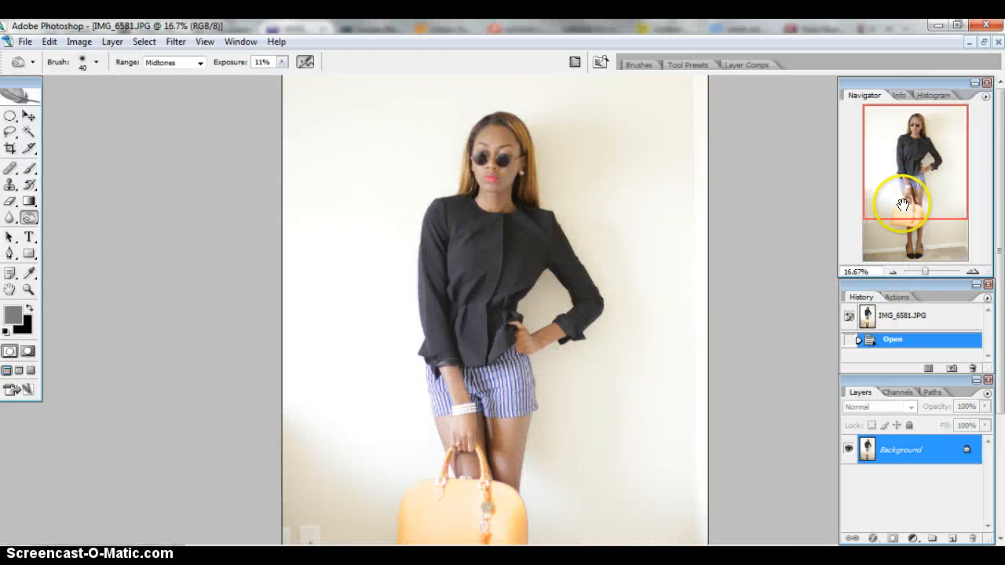
left_click(973, 272)
left_click_drag(941, 196, 934, 172)
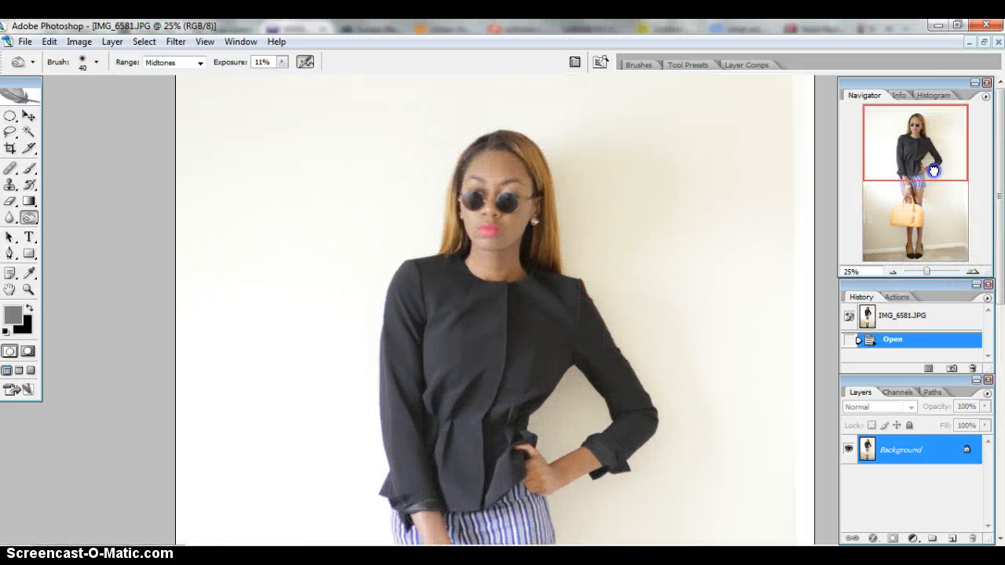
left_click(911, 538)
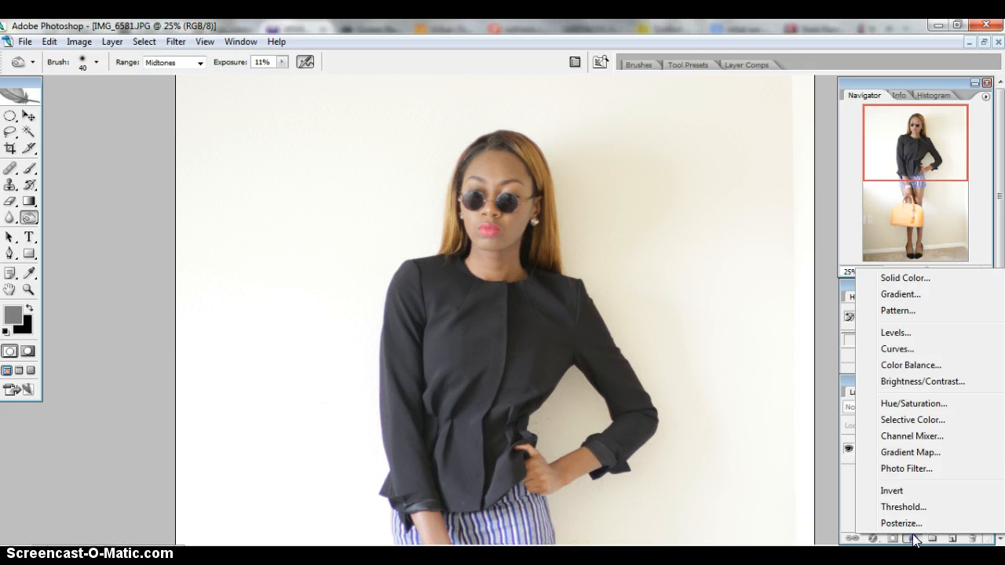
left_click(902, 347)
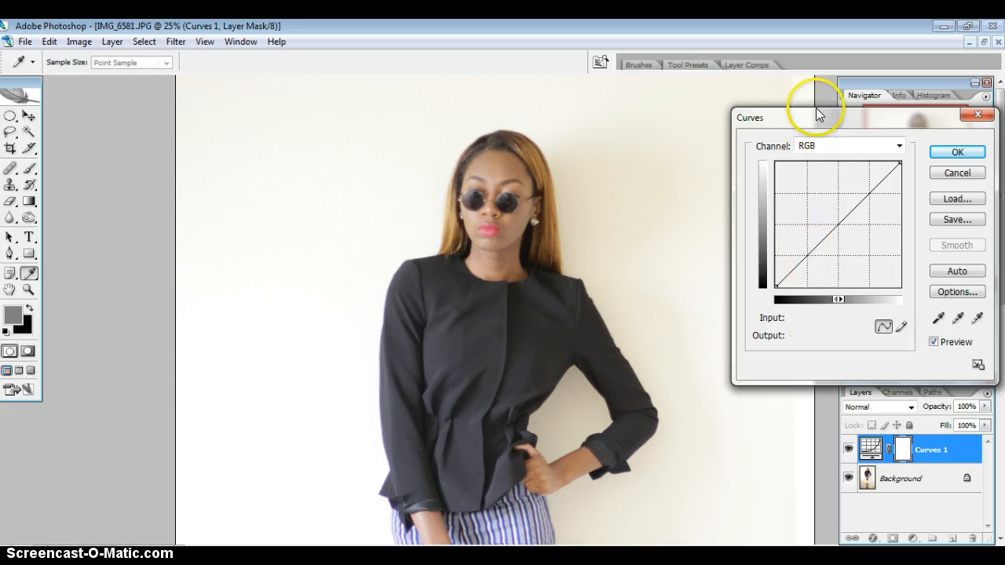
Darken the shadows by lowering the RGB curve's quarter-tone point to about input 67, output 48, slightly raise the upper curve, and apply it.
left_click(806, 253)
key("Down")
key("Down")
key("Down")
key("Down")
key("Down")
key("Down")
key("Down")
key("Down")
key("Down")
key("Down")
key("Down")
key("Down")
key("Down")
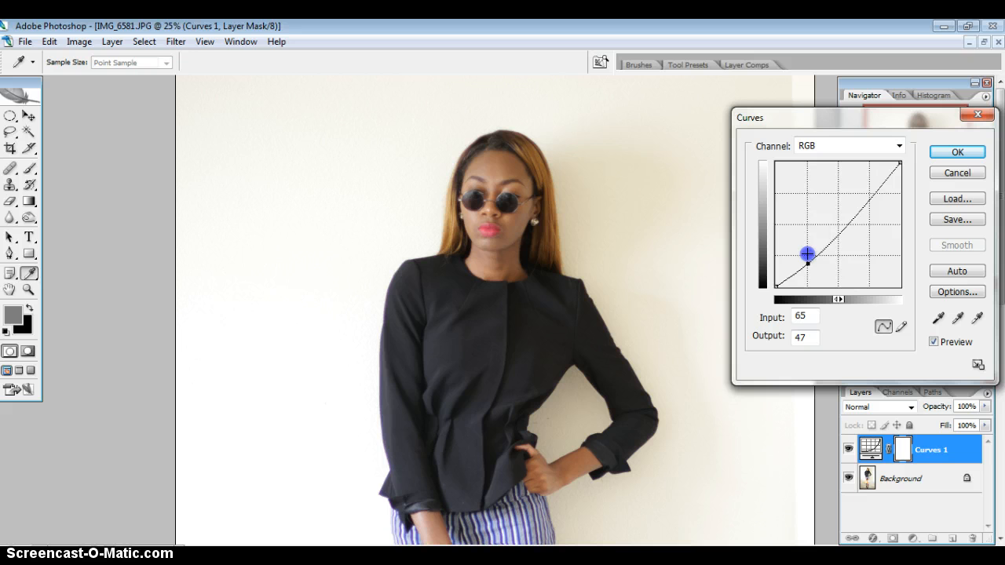
left_click_drag(807, 264, 806, 253)
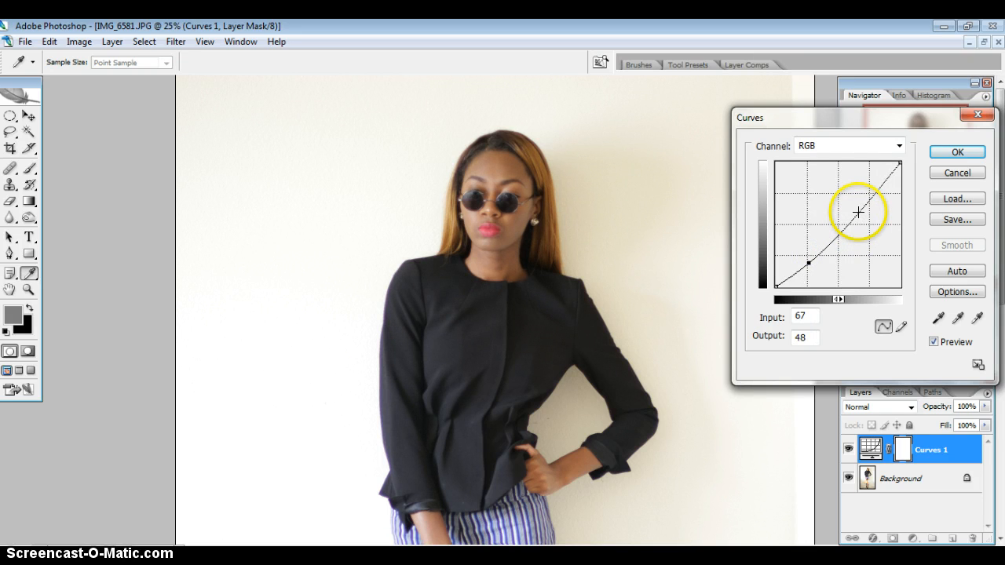
left_click_drag(858, 212, 856, 209)
left_click(958, 151)
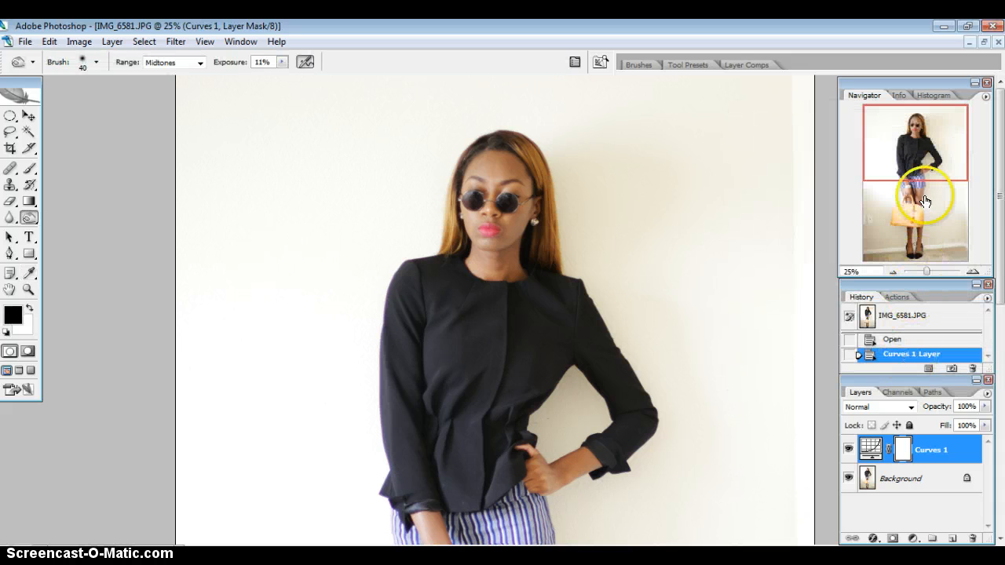
Add a Color Balance adjustment layer and set its midtones to +12 on Cyan–Red and -4 on Yellow–Blue.
left_click_drag(924, 201, 924, 141)
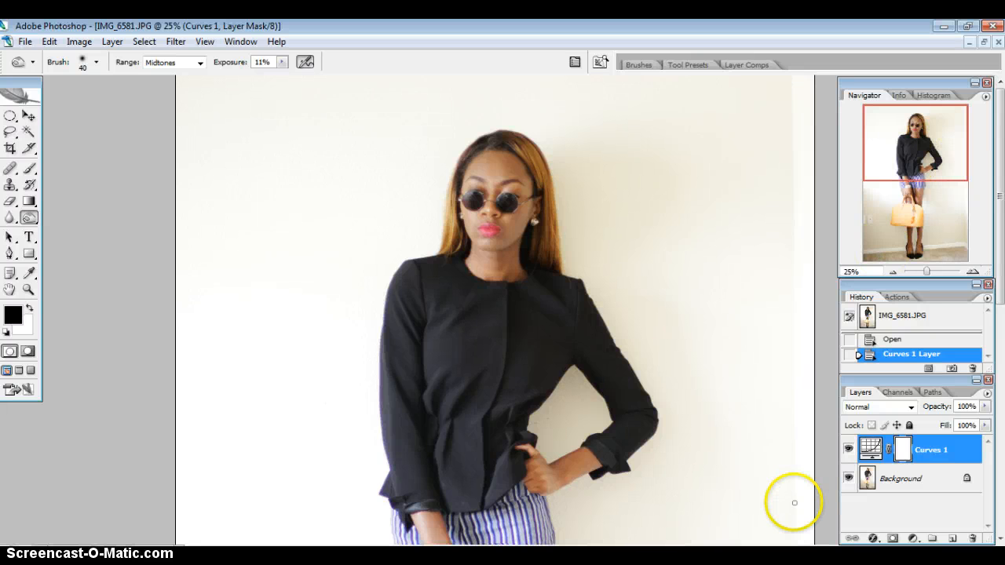
left_click(914, 540)
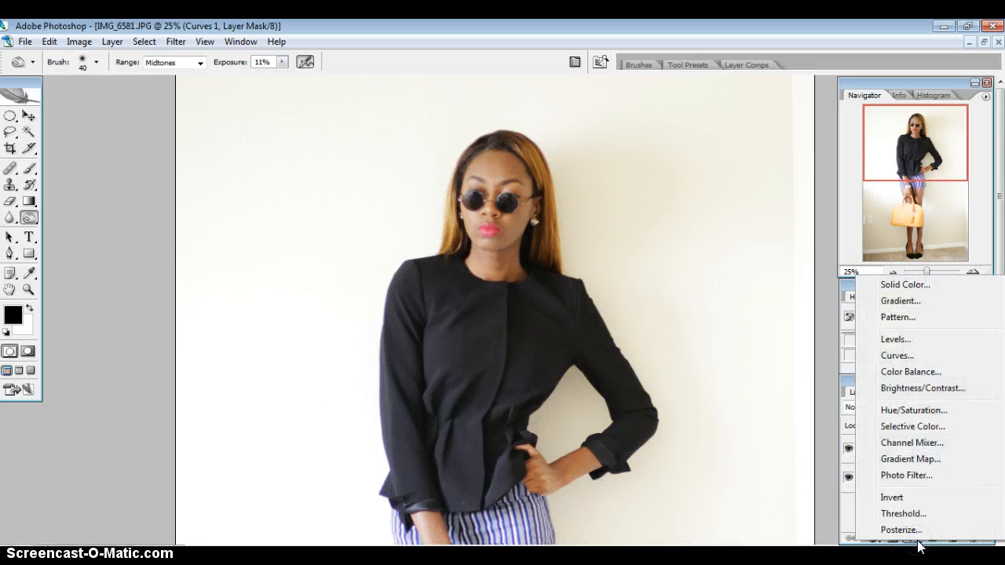
left_click(911, 373)
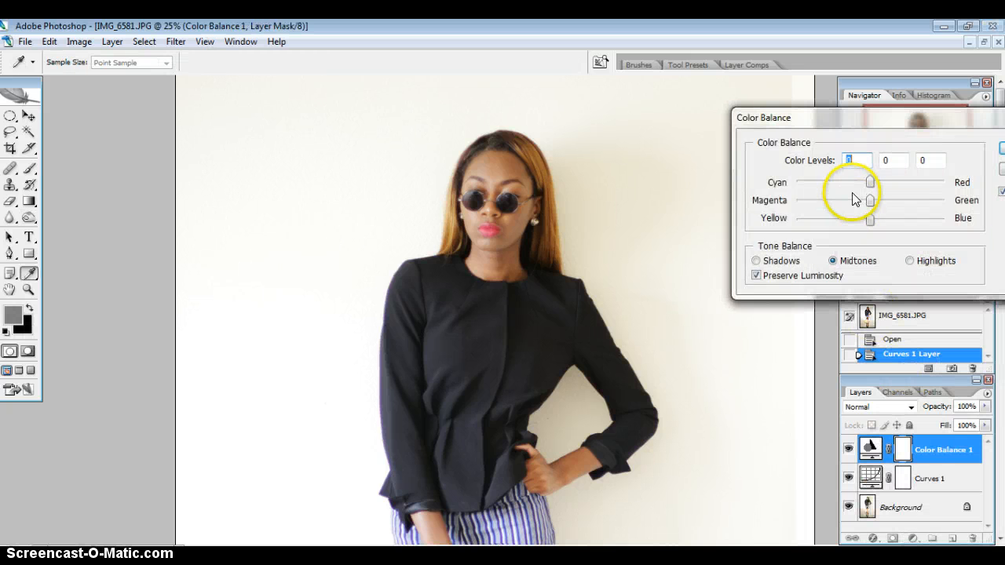
mouse_move(869, 184)
left_mouse_down()
mouse_move(919, 182)
mouse_move(814, 182)
mouse_move(944, 182)
mouse_move(832, 182)
mouse_move(930, 186)
mouse_move(759, 163)
mouse_move(989, 197)
mouse_move(885, 193)
left_mouse_up()
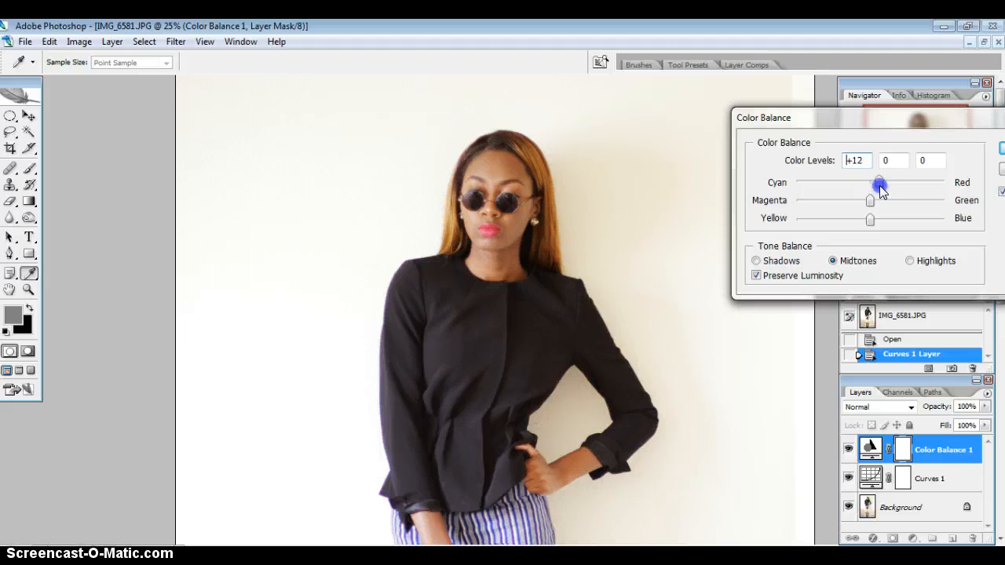
left_click_drag(872, 216, 868, 200)
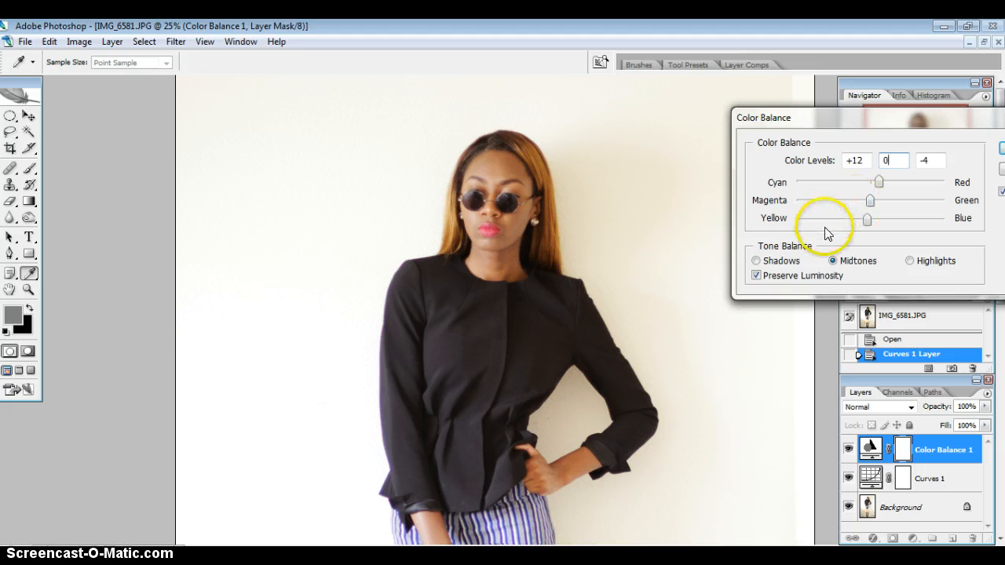
Try color level shifts in the shadows, set the midtones' Yellow–Blue level to -11, and apply the color balance.
left_click(771, 259)
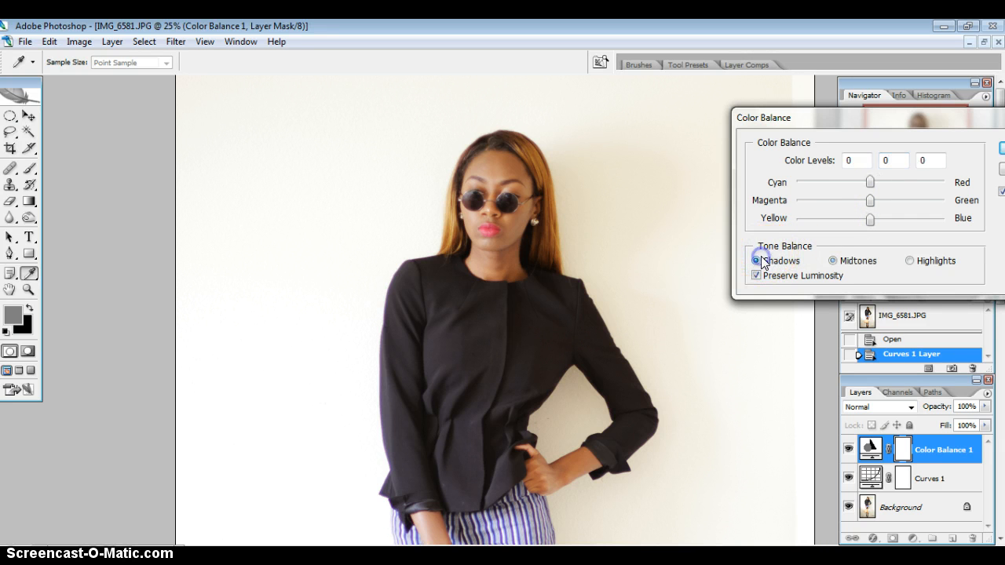
left_click_drag(869, 201, 868, 221)
left_click_drag(874, 183, 874, 180)
left_click(833, 261)
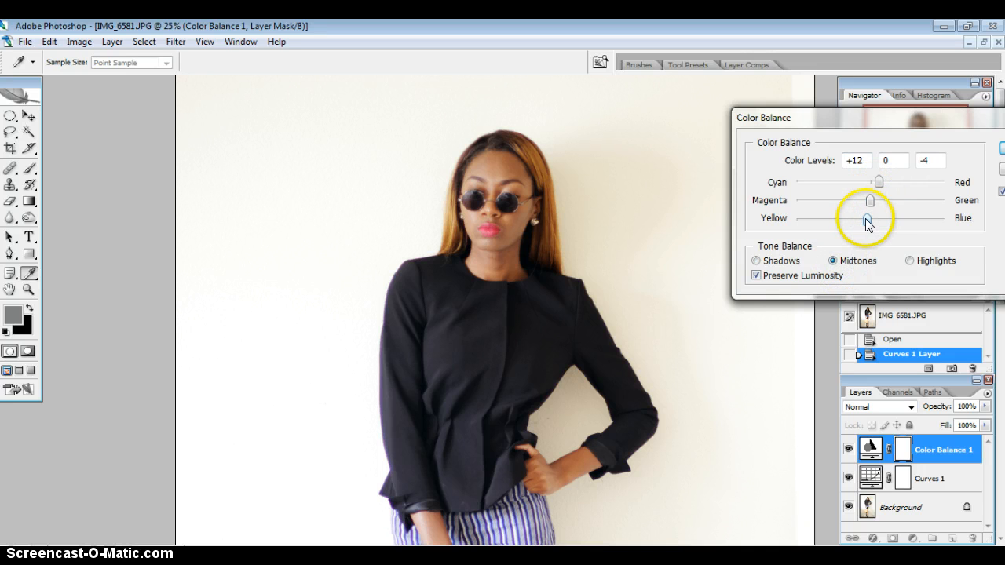
left_click_drag(865, 219, 861, 219)
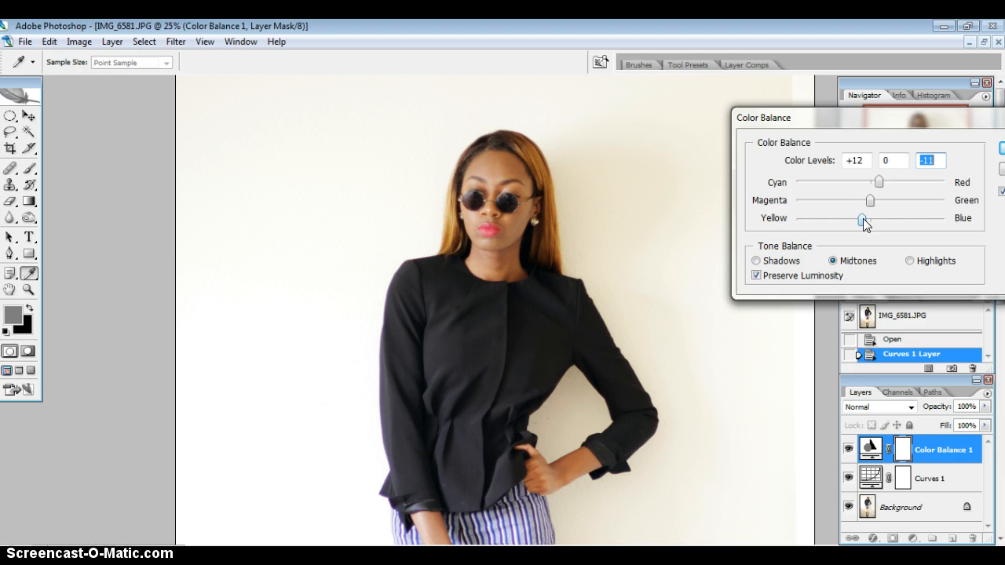
left_click(1002, 151)
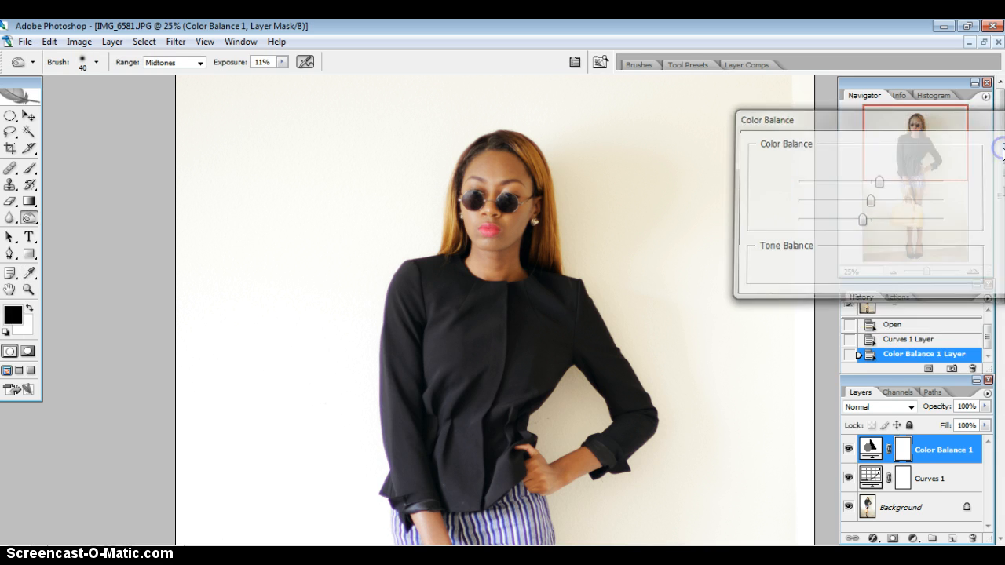
Add a Selective Color adjustment layer and set Cyan to -14% for the Reds.
left_click(912, 538)
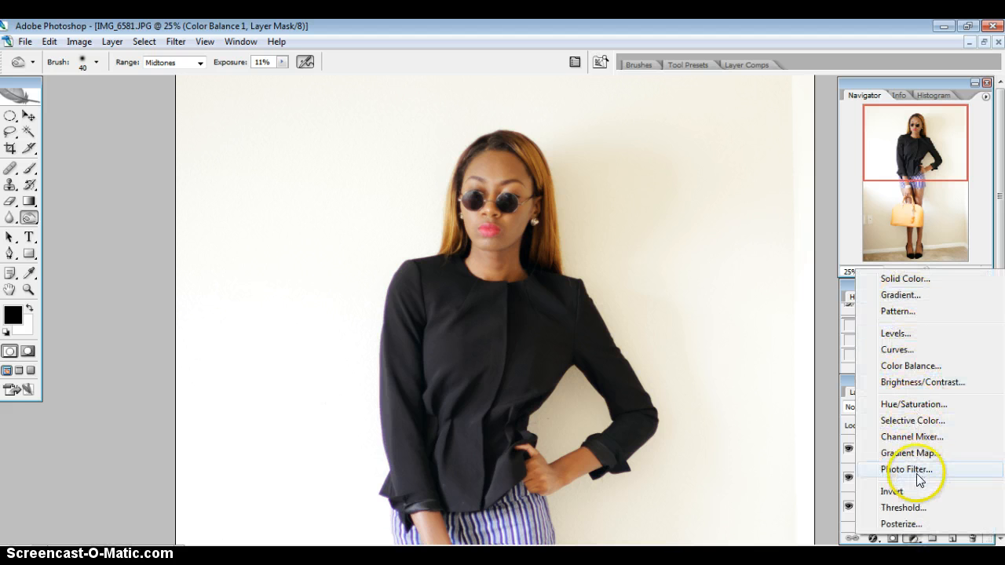
left_click(913, 420)
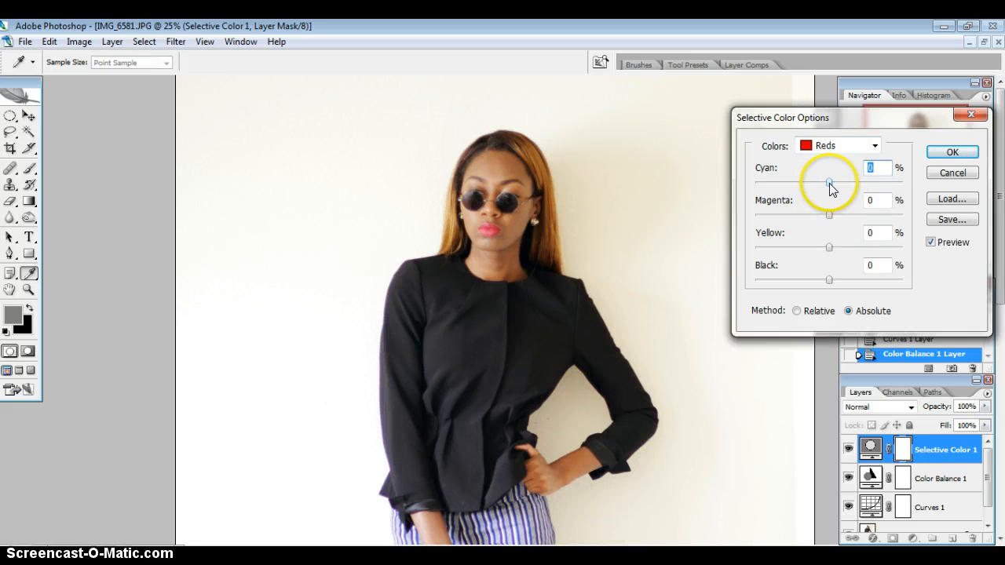
mouse_move(827, 184)
left_mouse_down()
mouse_move(849, 183)
mouse_move(807, 184)
mouse_move(829, 185)
mouse_move(819, 187)
left_mouse_up()
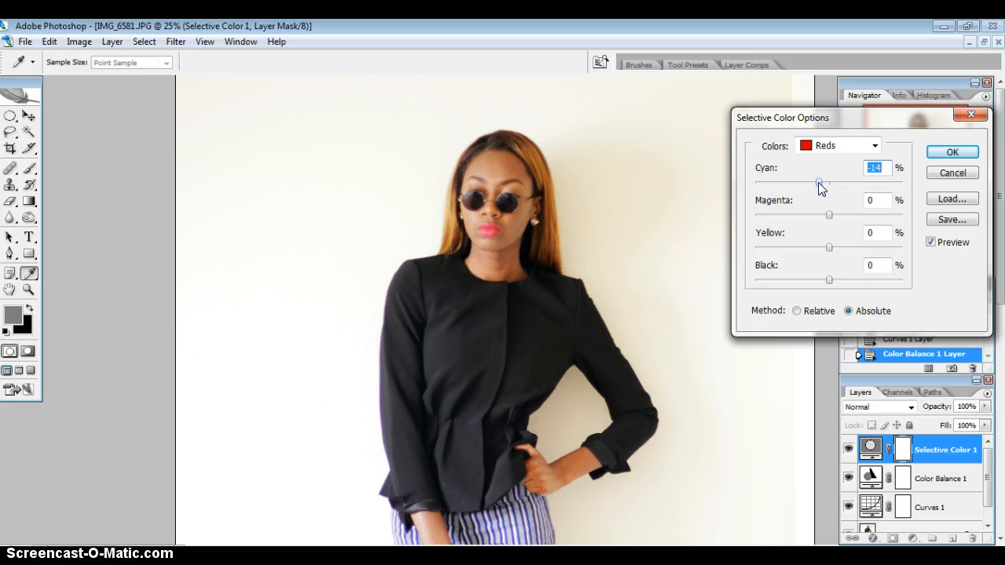
Set the Blacks to Cyan +5% and Magenta +5% with Yellow at 0%, and apply the selective color adjustment.
left_click(832, 147)
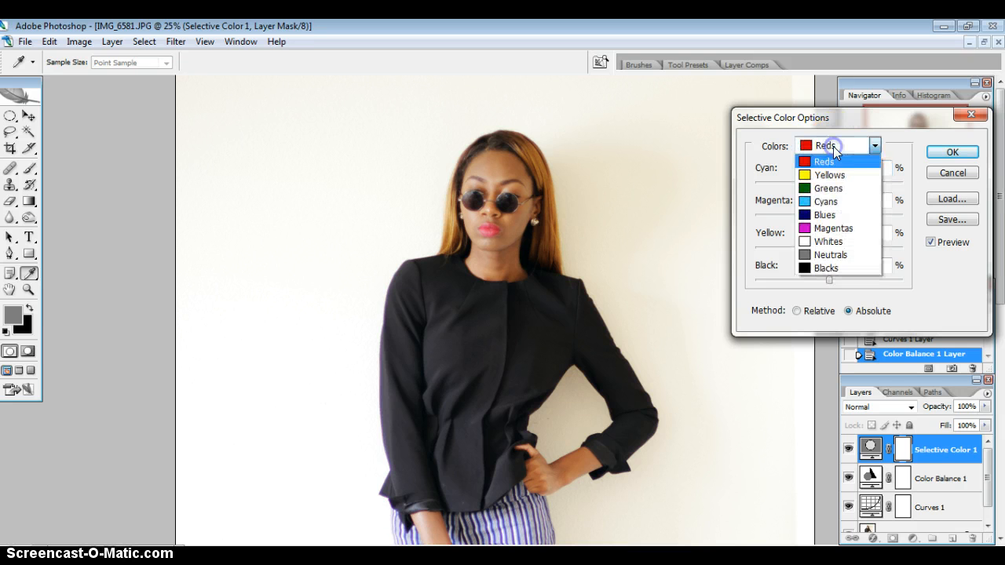
left_click_drag(834, 151, 816, 277)
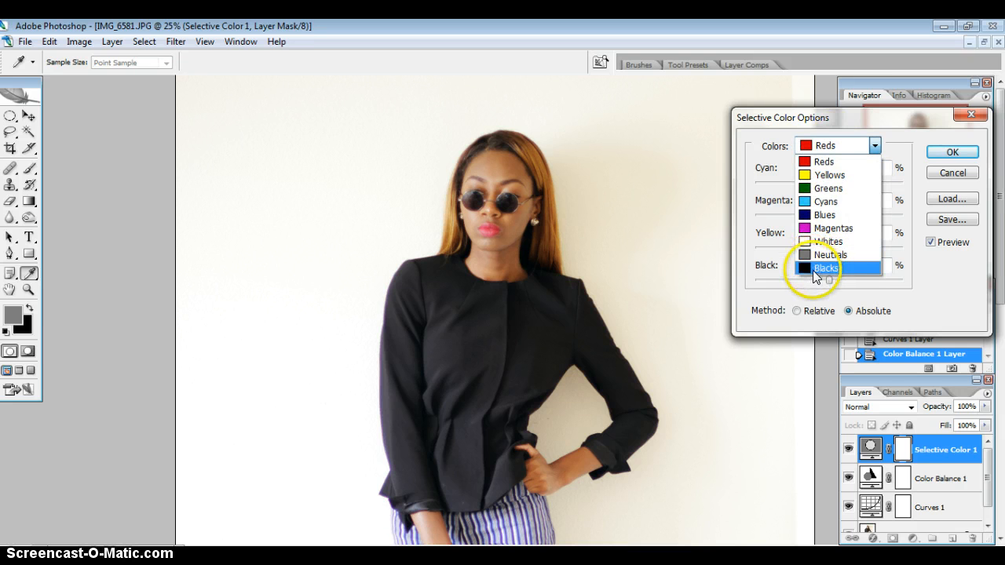
left_click(814, 271)
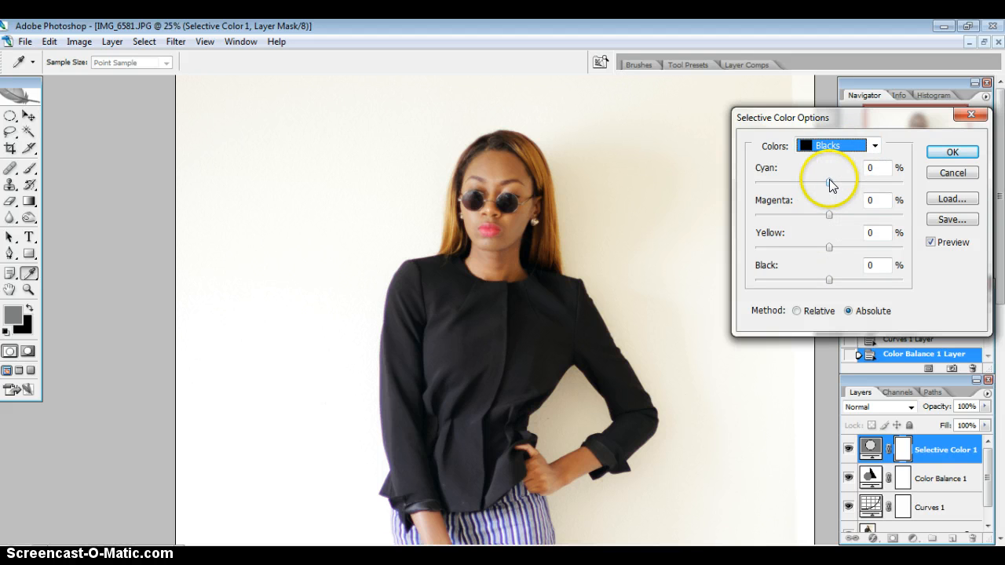
mouse_move(828, 182)
left_mouse_down()
mouse_move(811, 181)
mouse_move(834, 187)
left_mouse_up()
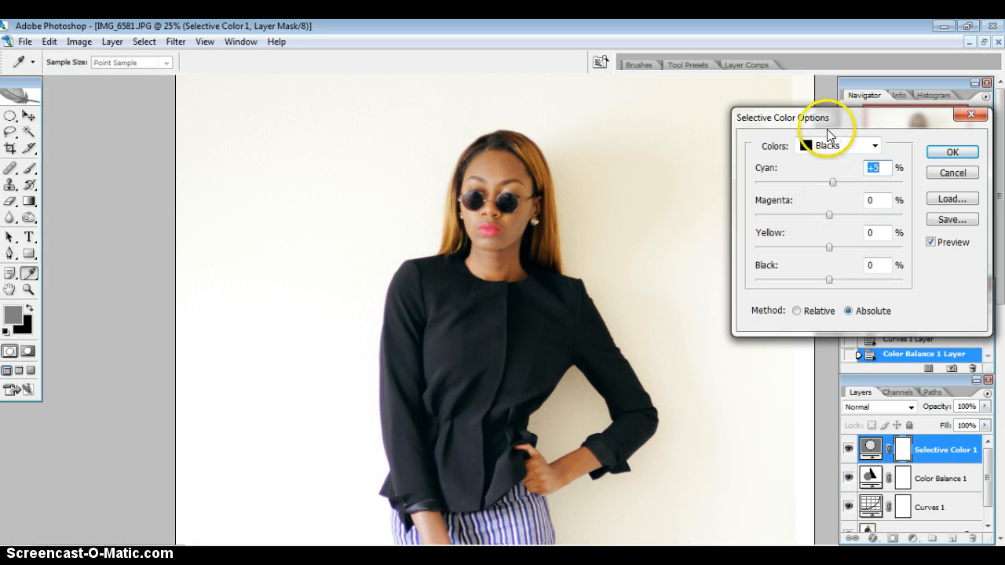
left_click_drag(829, 247, 832, 245)
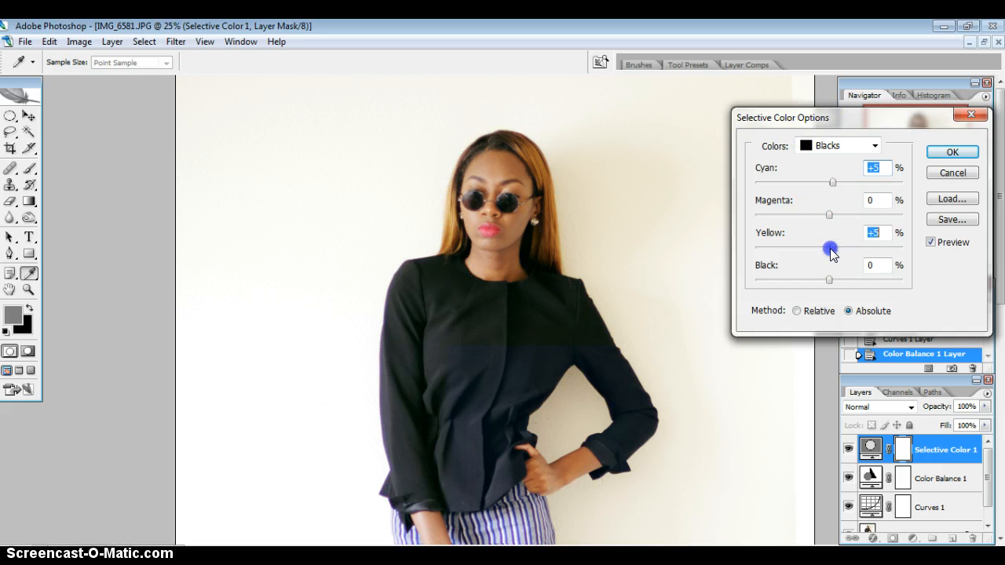
left_click_drag(829, 248, 834, 220)
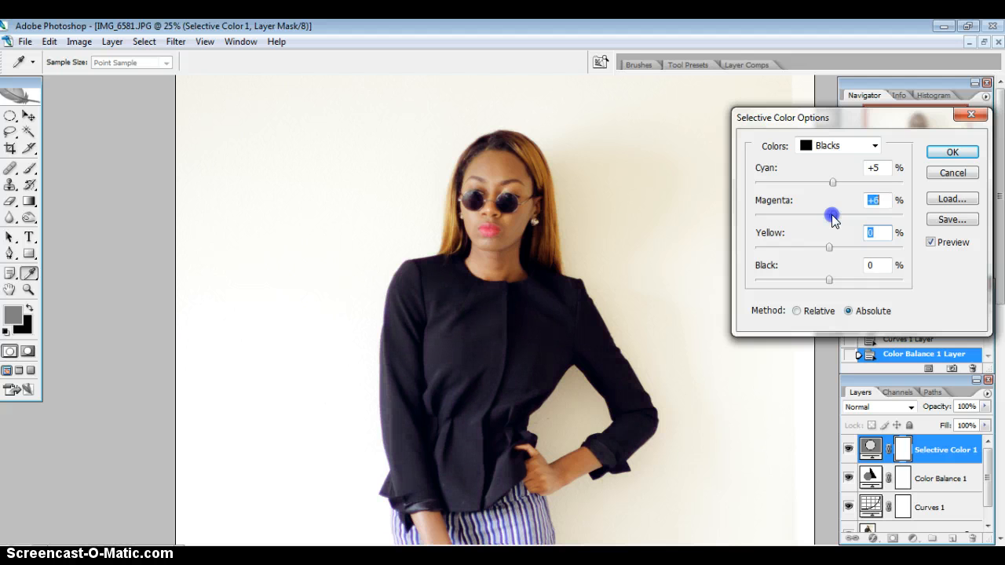
left_click_drag(832, 215, 832, 216)
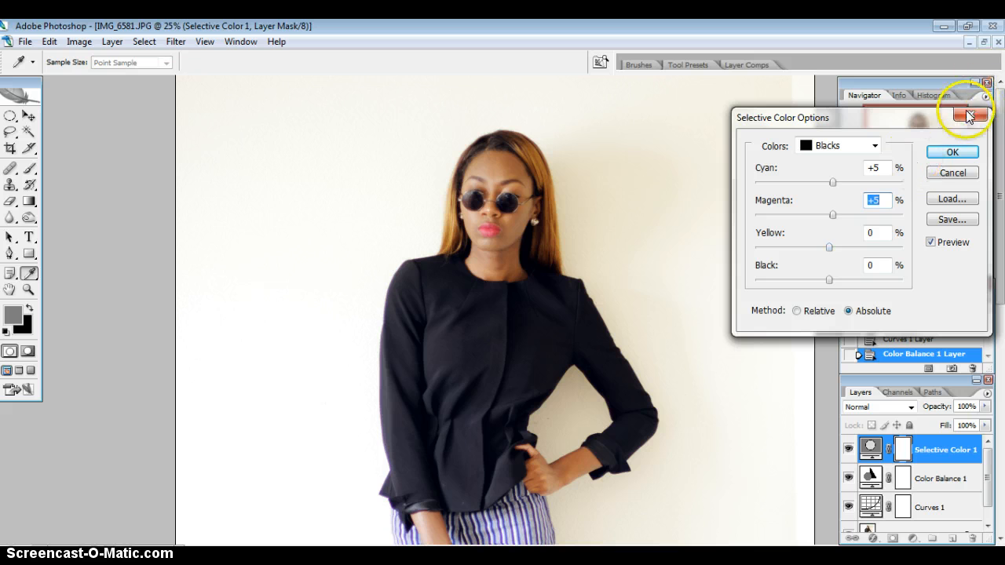
left_click(952, 153)
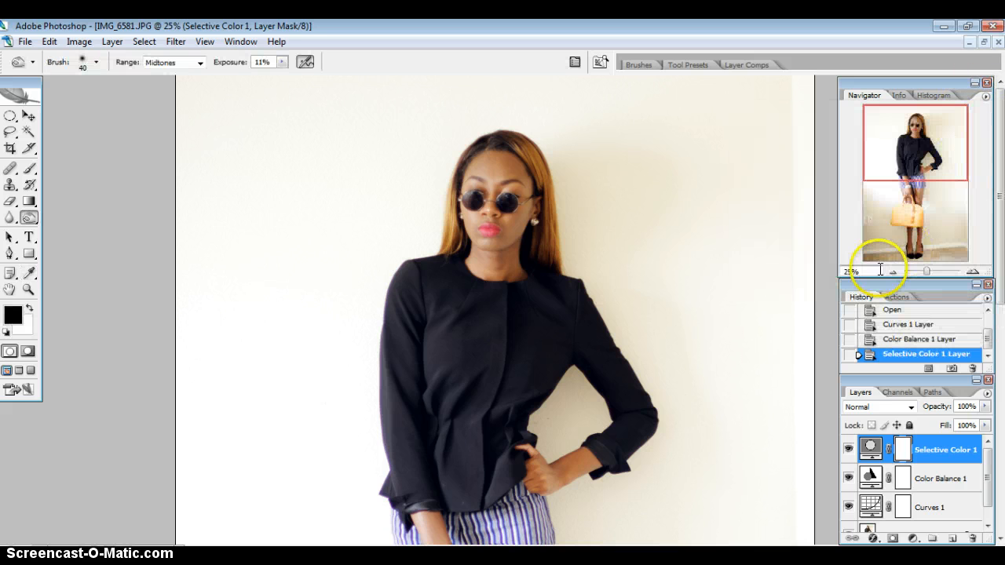
Compare the whole photo with and without the adjustment layers by toggling their visibility.
left_click(892, 272)
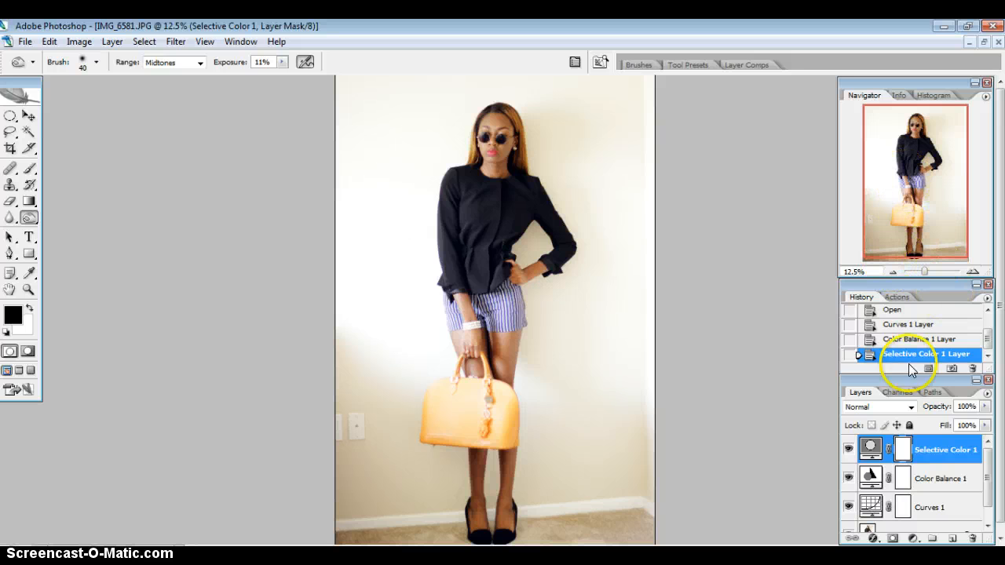
left_click(848, 450)
left_click(848, 450)
left_click(848, 478)
left_click(849, 506)
left_click(849, 506)
left_click(849, 506)
left_click(849, 506)
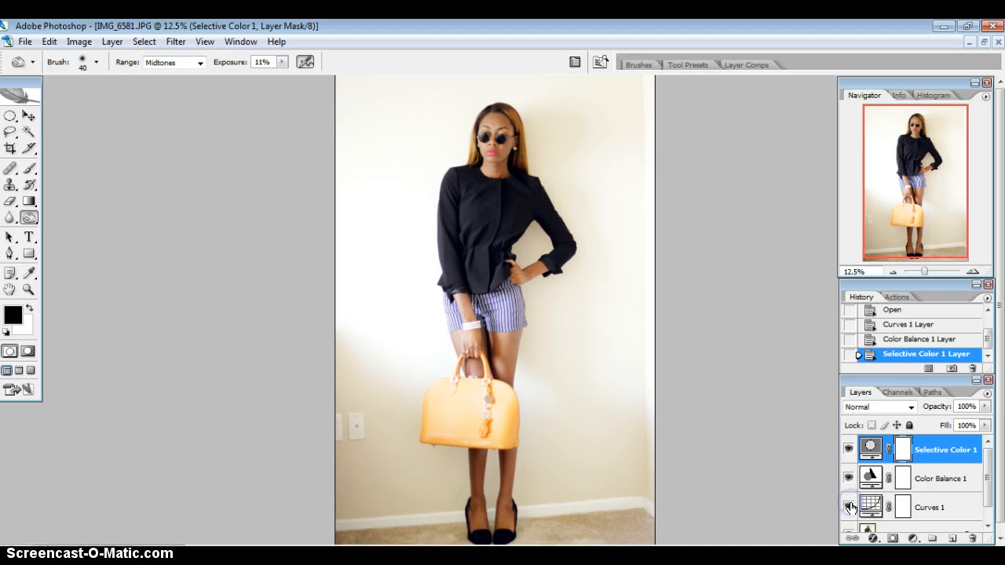
left_click(894, 222)
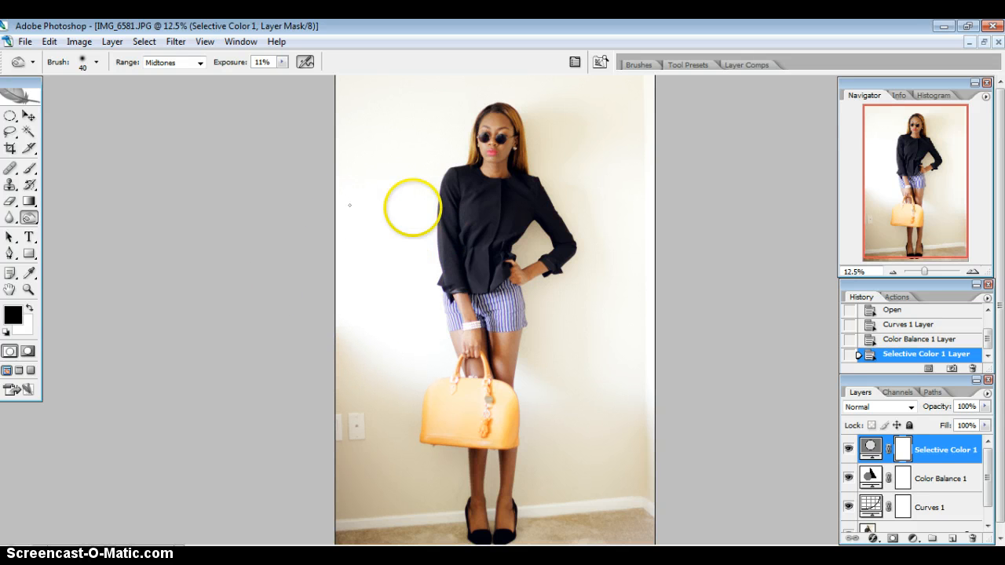
Add a second Curves adjustment layer and darken the photo by bending the RGB curve's highlights to input 195, output 176.
left_click(912, 538)
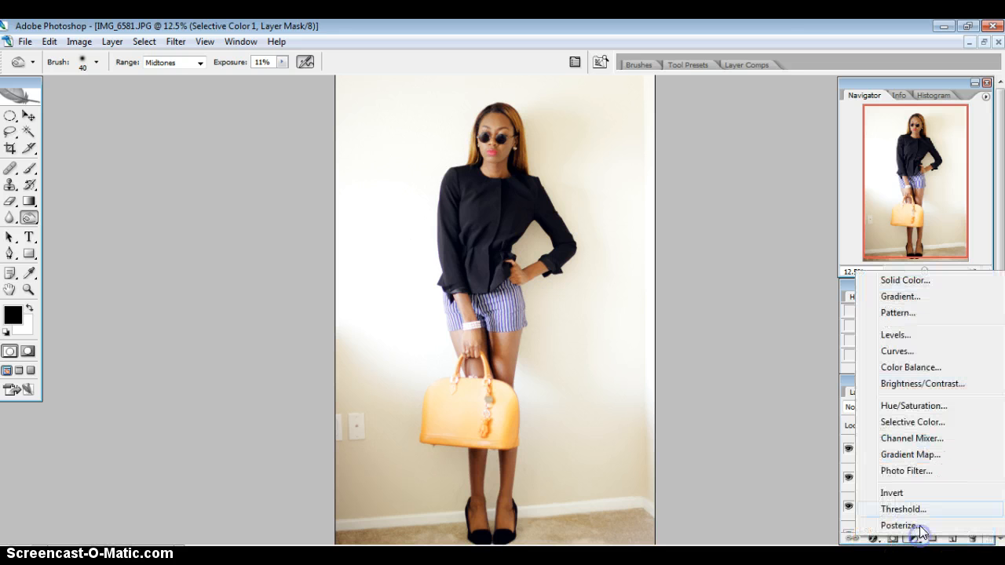
left_click(911, 350)
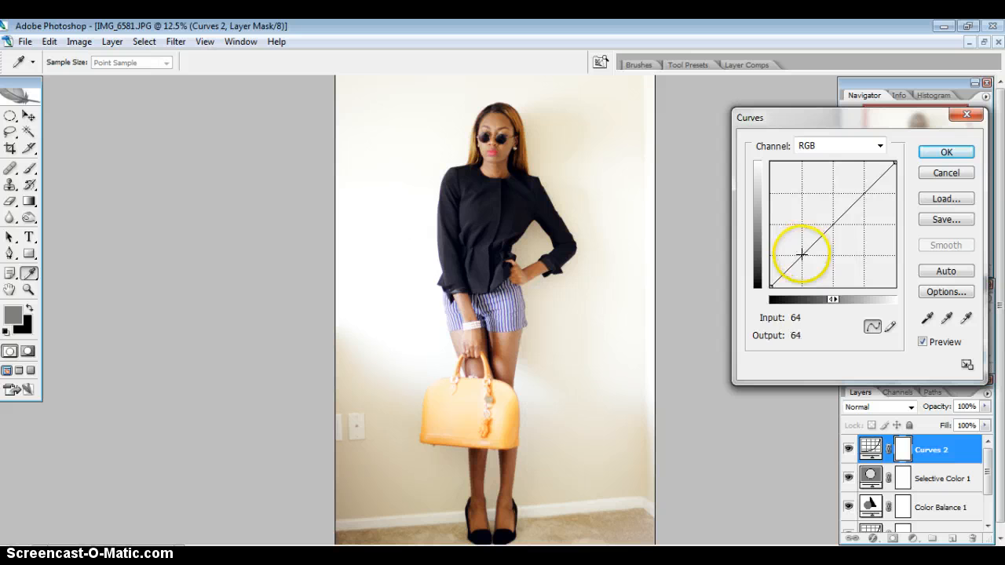
left_click_drag(801, 251, 802, 263)
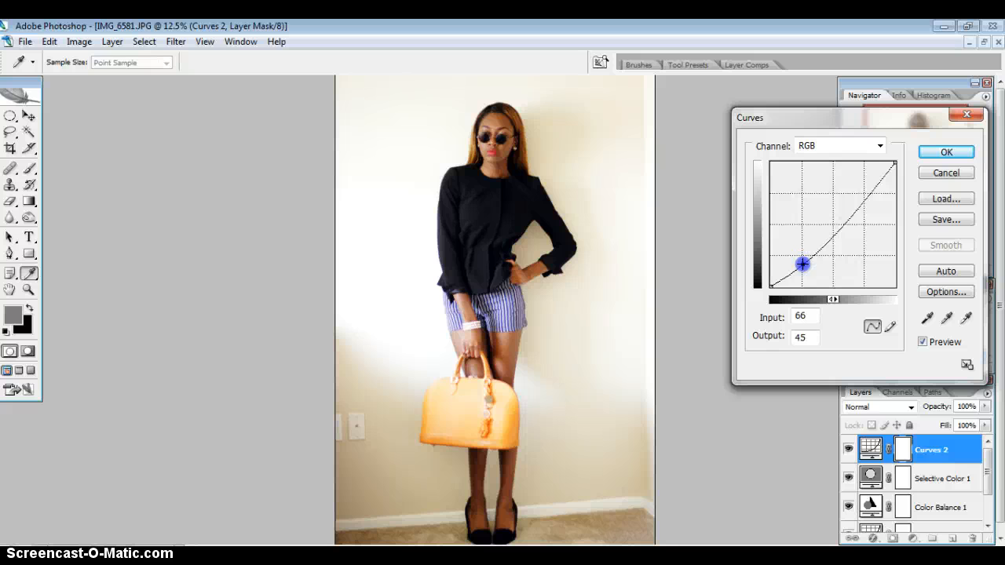
left_click_drag(802, 264, 768, 276)
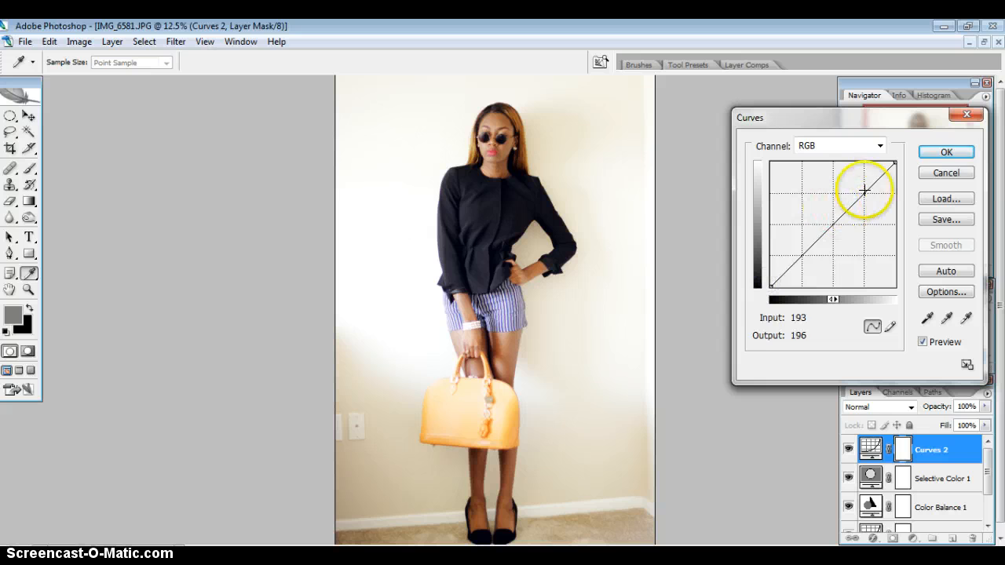
mouse_move(864, 190)
left_mouse_down()
mouse_move(864, 200)
mouse_move(863, 192)
left_mouse_up()
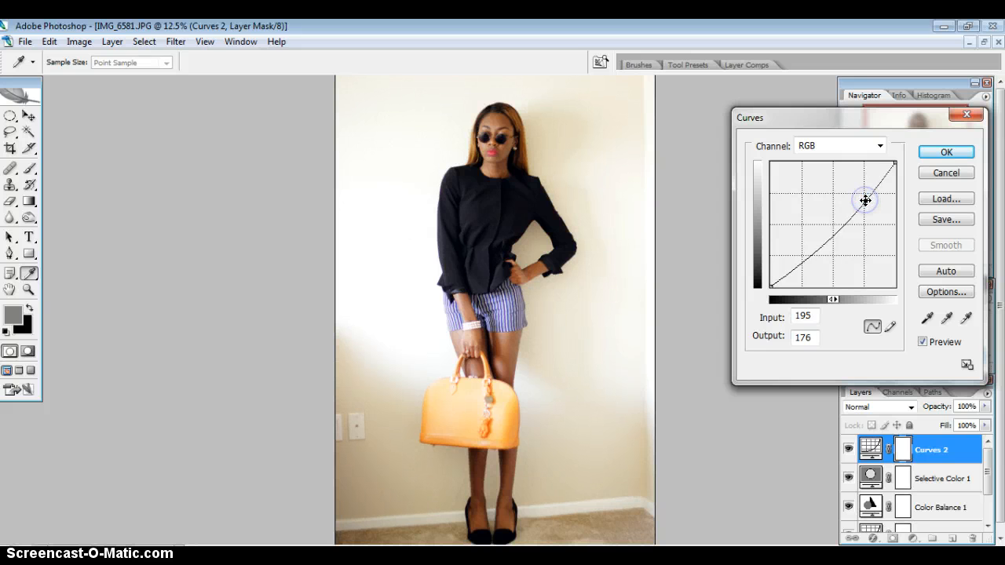
left_click(934, 152)
key("o")
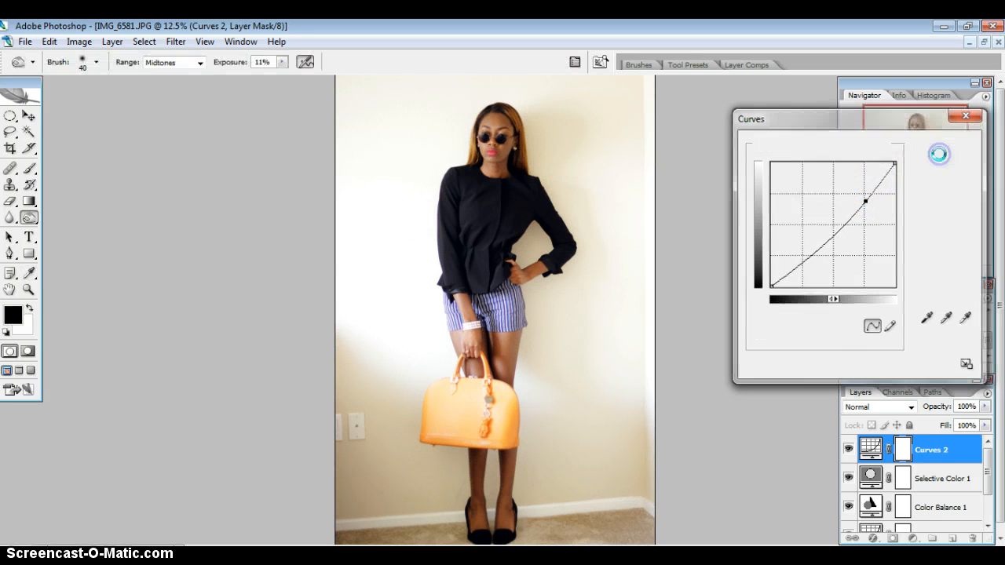
Compare the photo with and without the Curves 2 layer, and invert that layer's mask to black.
left_click(848, 449)
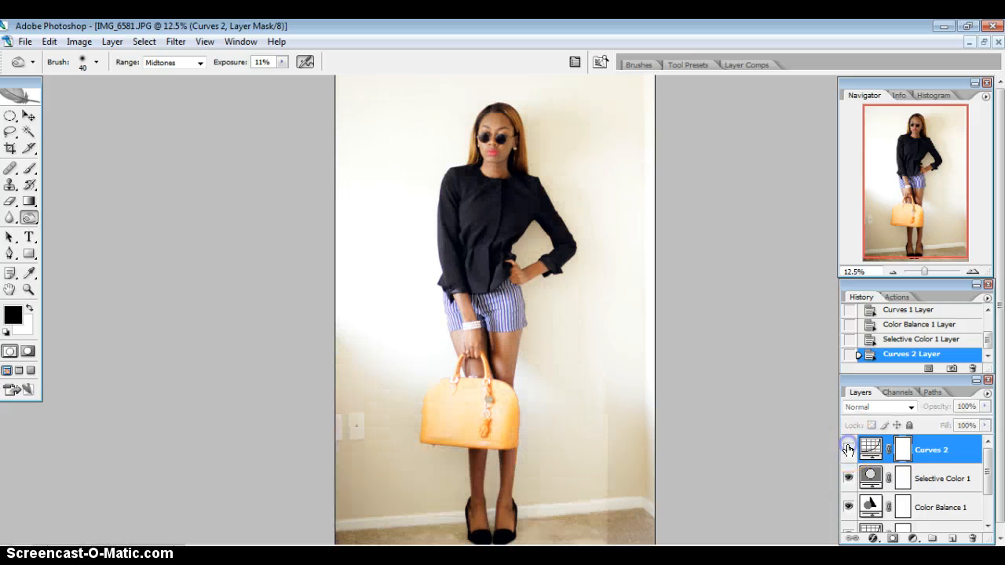
left_click(847, 449)
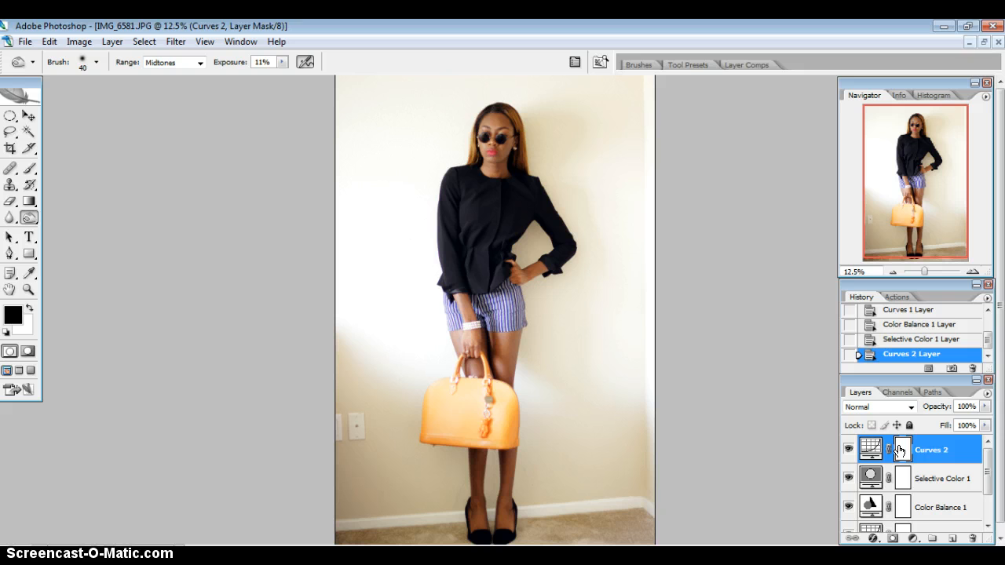
left_click(900, 449)
key("ctrl+i")
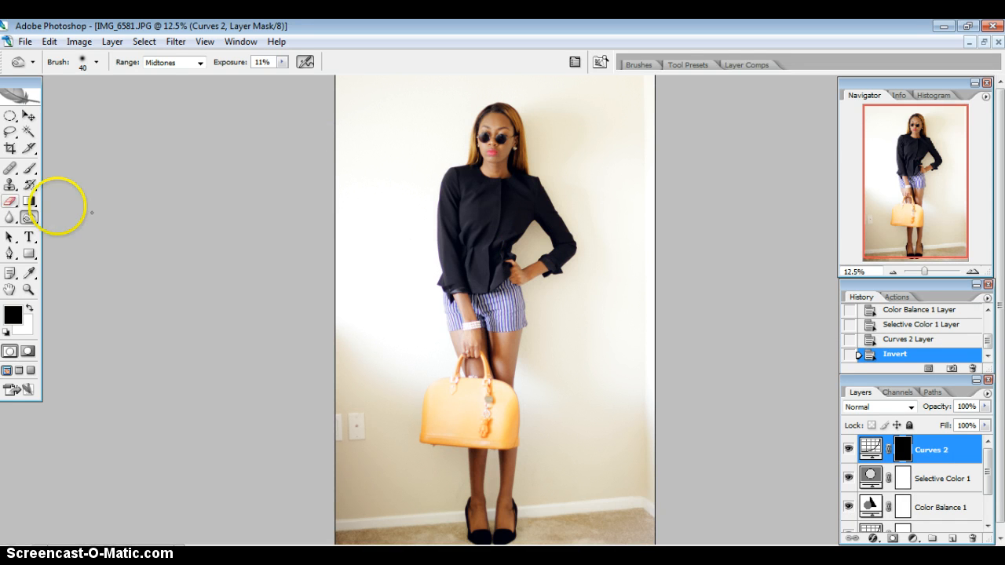
Set up the Brush tool with a size of 700 and a flow of 100%.
left_click(28, 169)
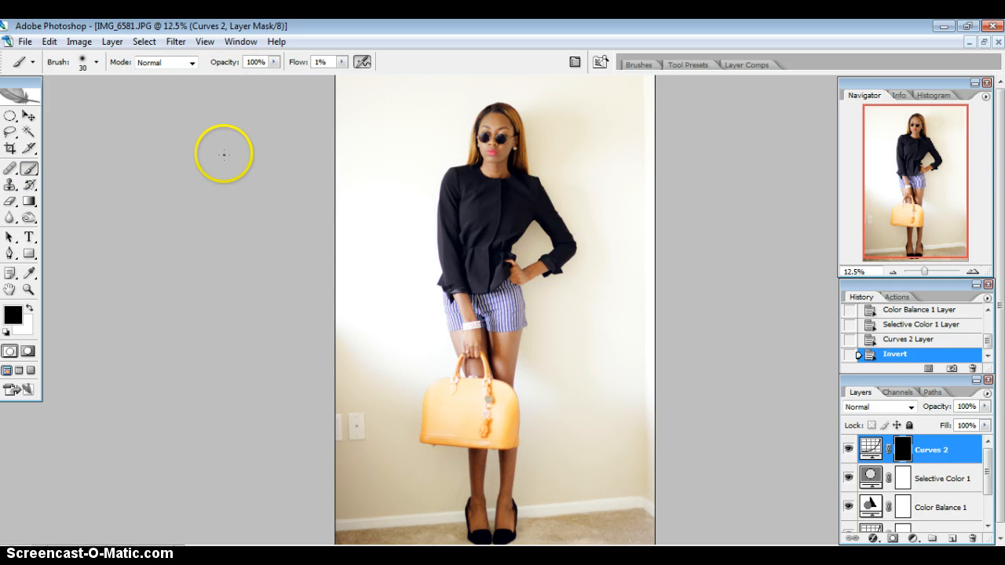
key("bracketright")
key("bracketright")
key("bracketleft")
key("bracketleft")
key("bracketleft")
key("bracketleft")
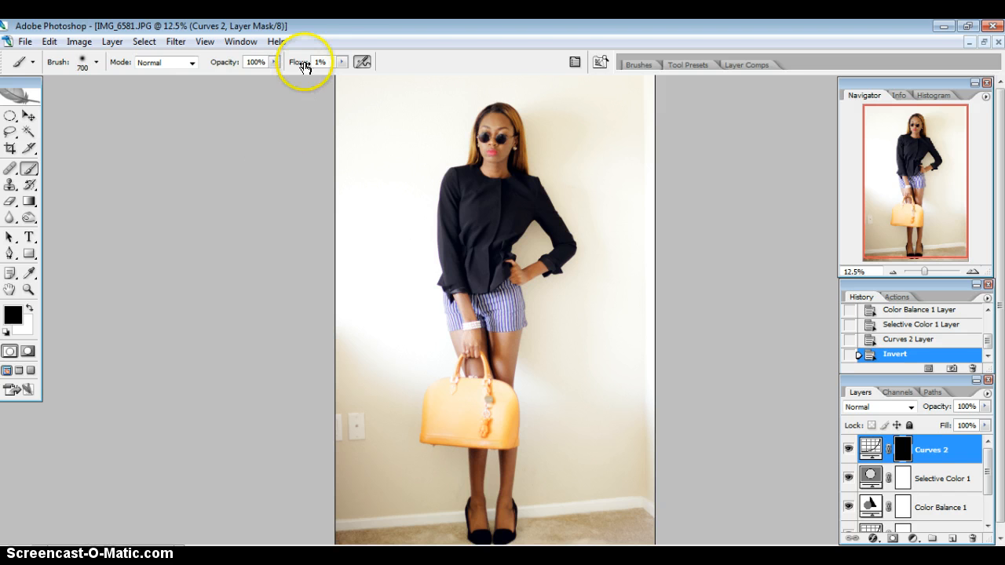
left_click(341, 62)
left_click_drag(341, 79, 416, 94)
left_click(245, 169)
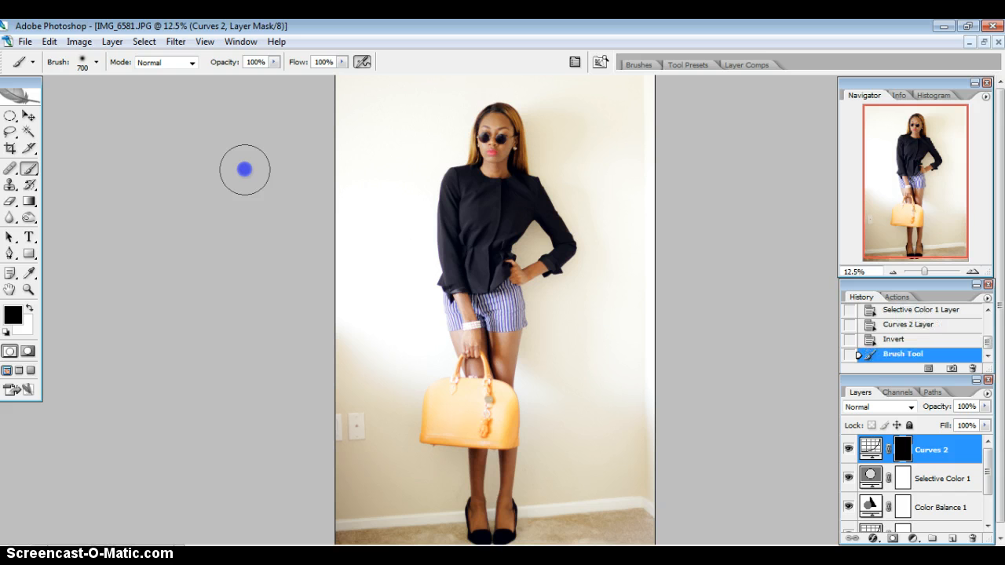
Set the brush opacity to 52% and make white the foreground color.
left_click(274, 62)
mouse_move(274, 77)
left_mouse_down()
mouse_move(216, 77)
mouse_move(238, 77)
left_mouse_up()
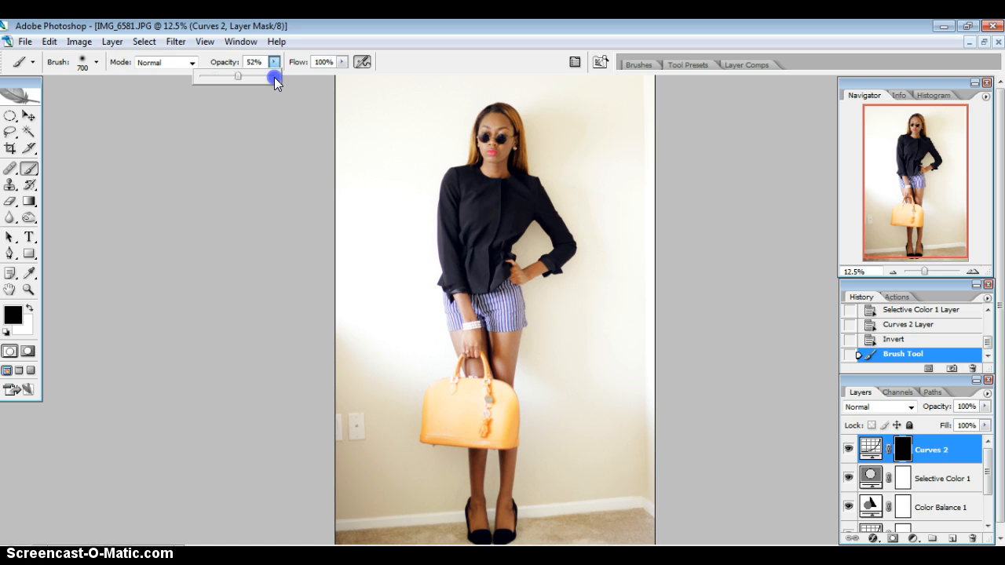
left_click(229, 218)
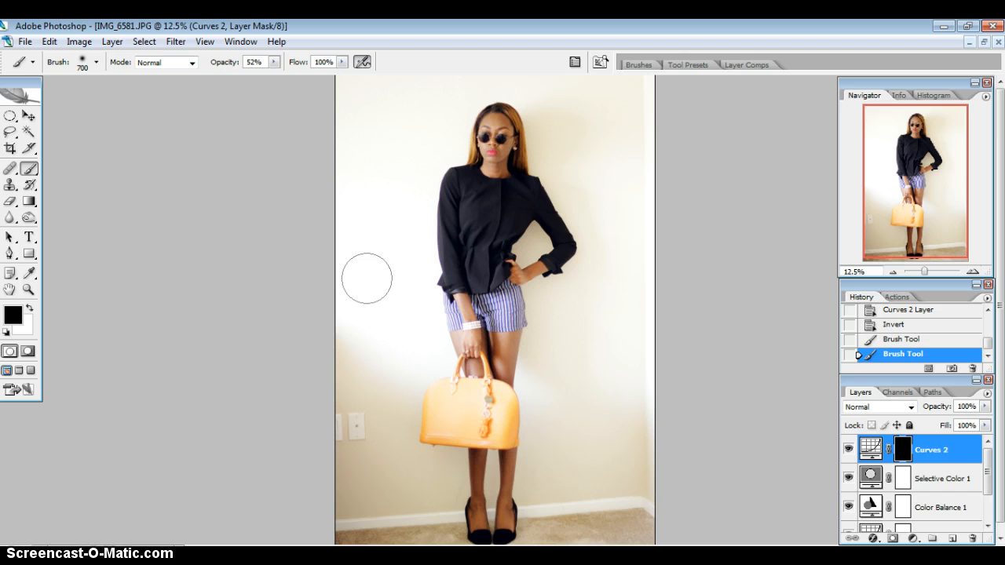
left_click(702, 412)
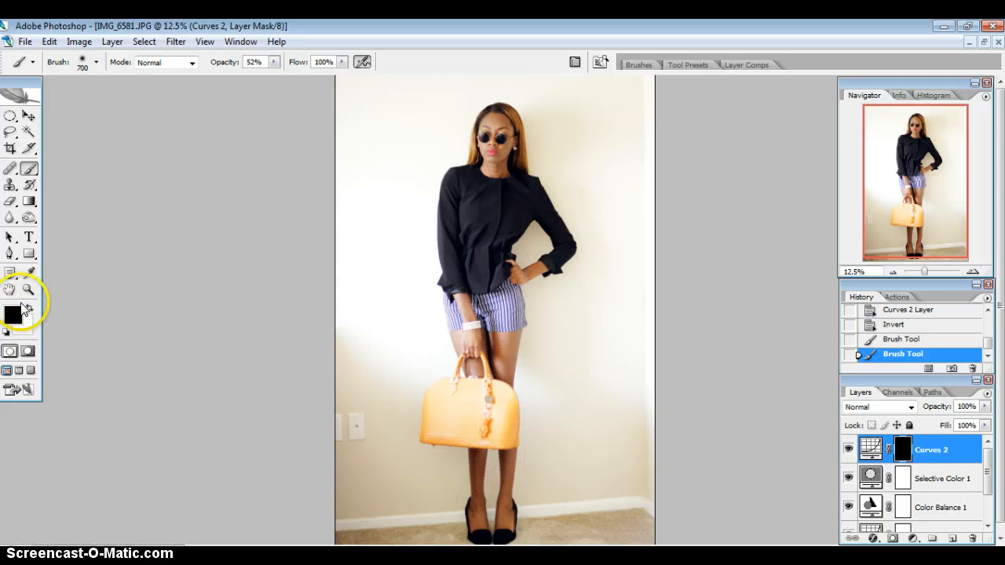
left_click(29, 310)
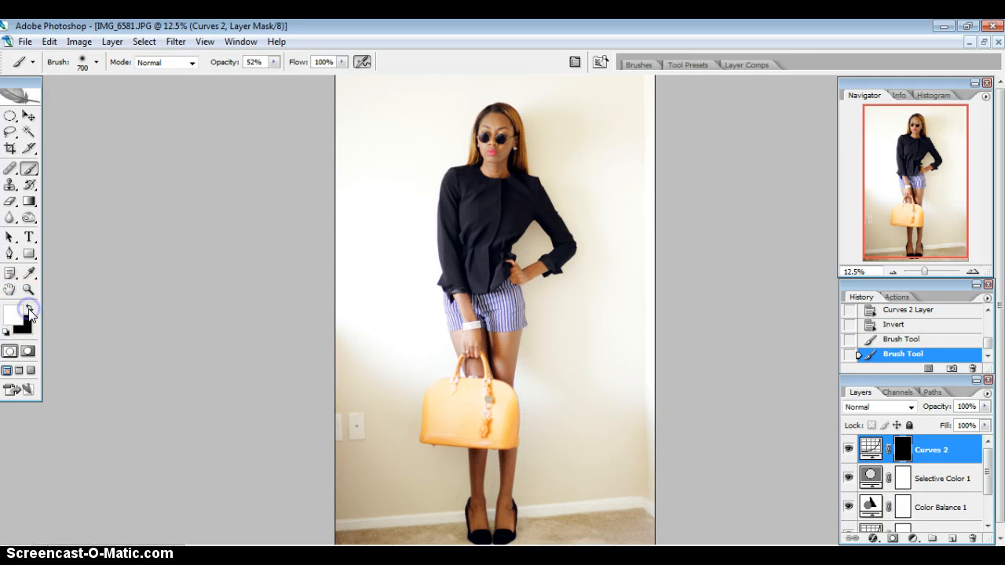
Paint white on the Curves 2 mask over the bright wall beside the woman's jacket sleeve and above the light switch.
left_click(397, 386)
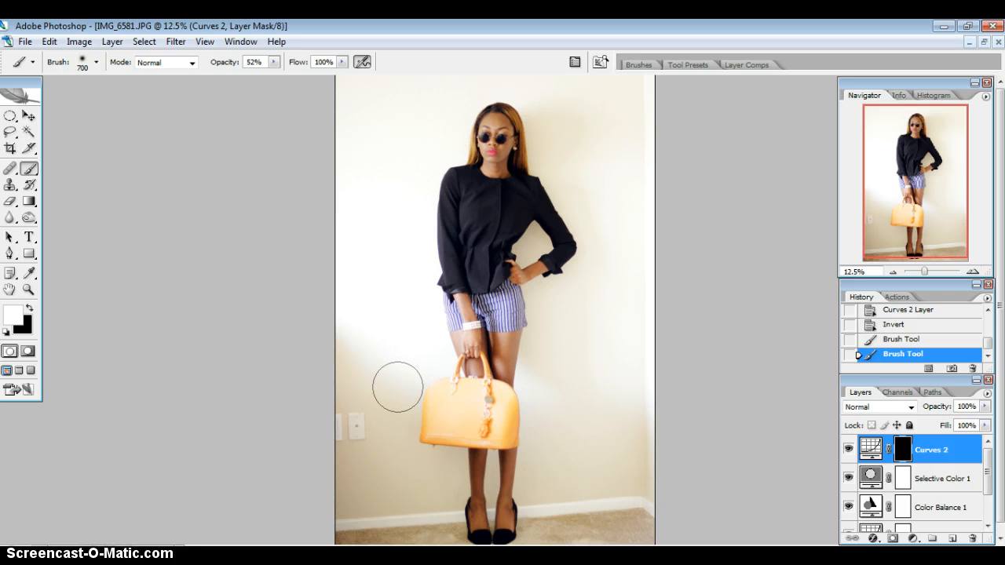
mouse_move(389, 256)
left_mouse_down()
mouse_move(362, 250)
mouse_move(381, 317)
mouse_move(359, 337)
left_mouse_up()
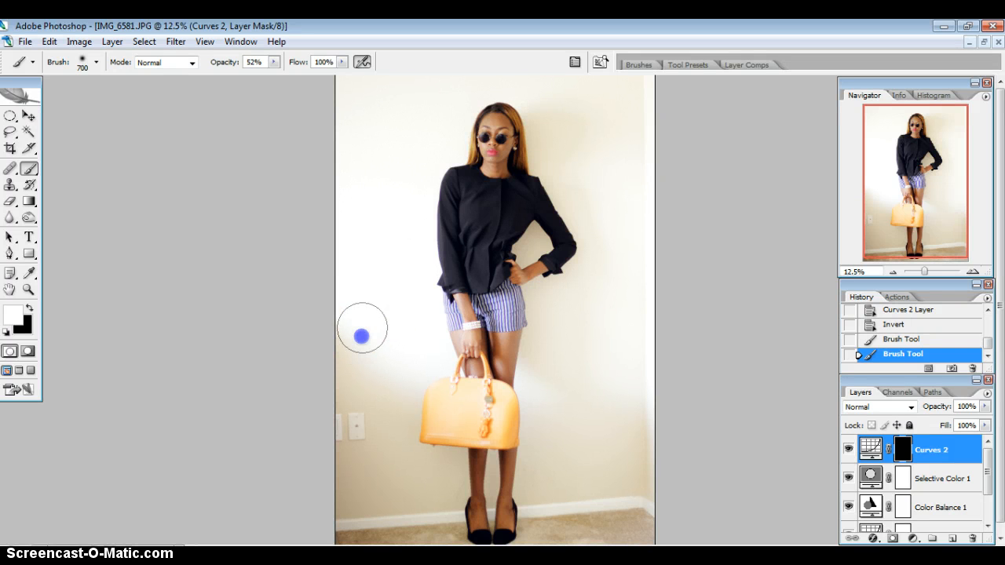
left_click(364, 249)
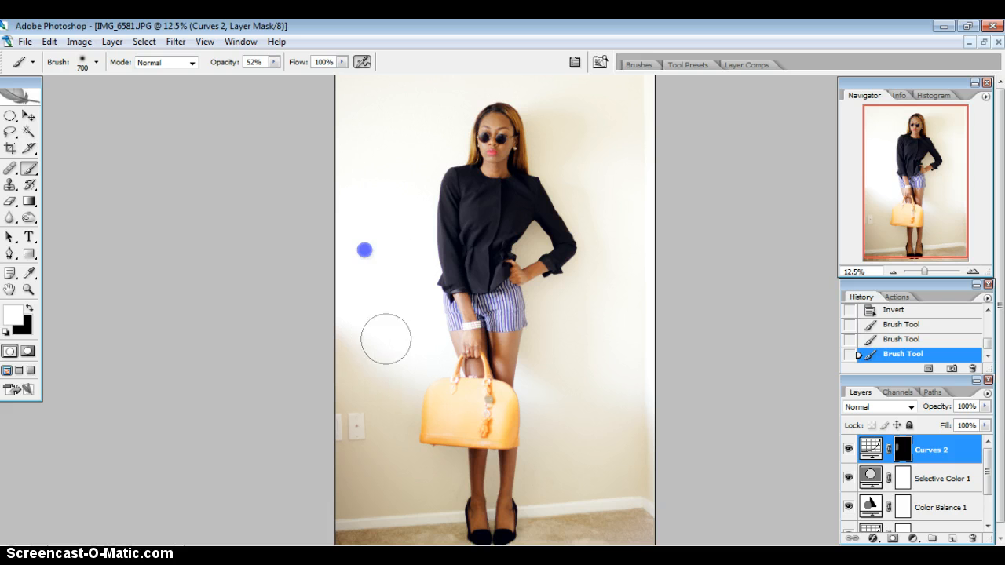
left_click(378, 196)
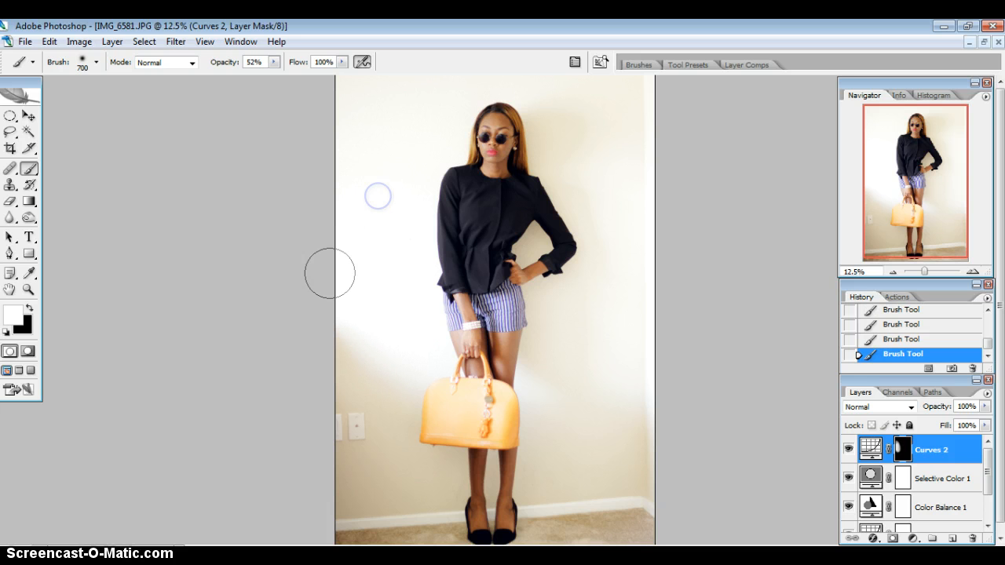
left_click(369, 255)
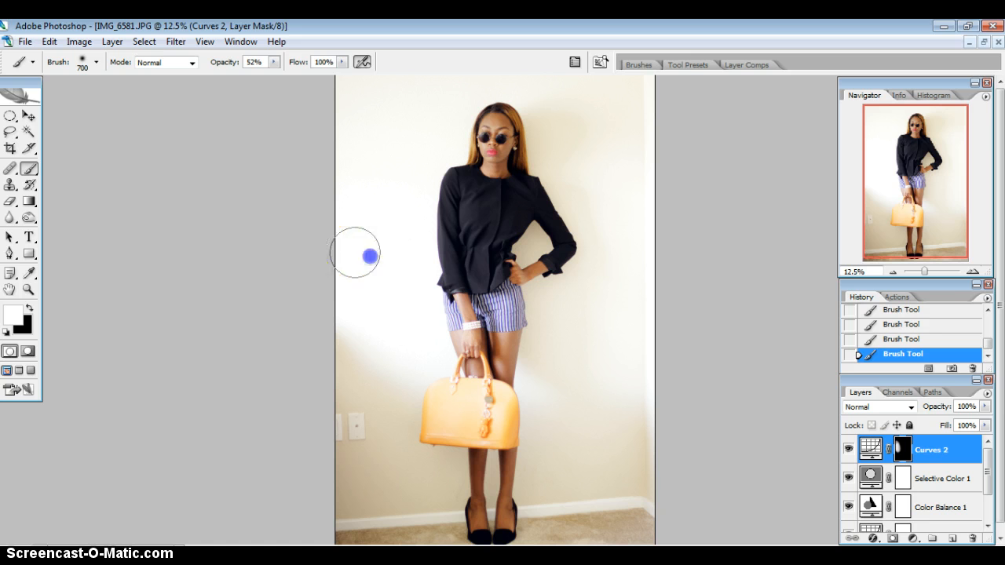
Raise the brush opacity to 100% and paint white on the Curves 2 mask over the wall and floor around the woman.
left_click(274, 61)
left_click(364, 228)
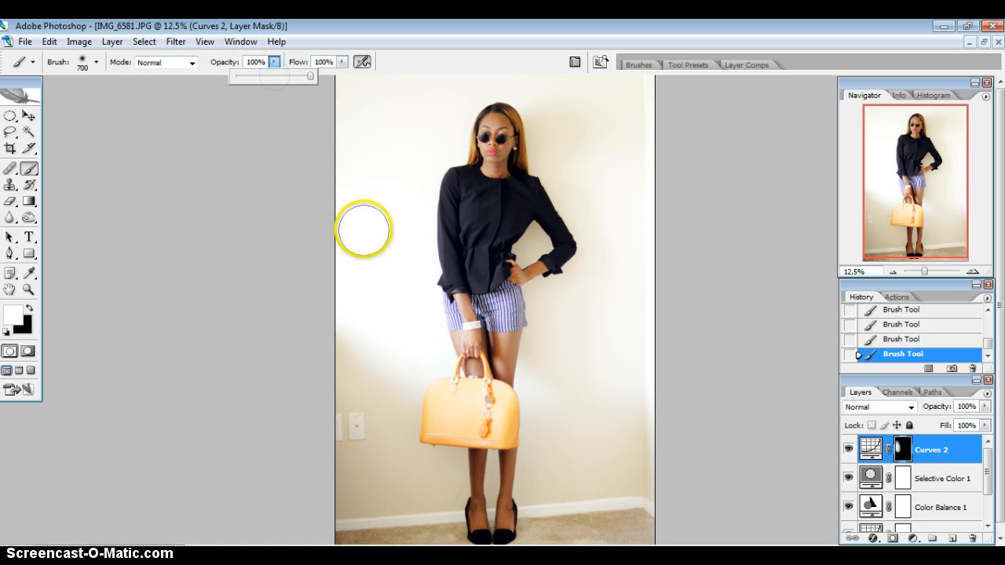
left_click(373, 336)
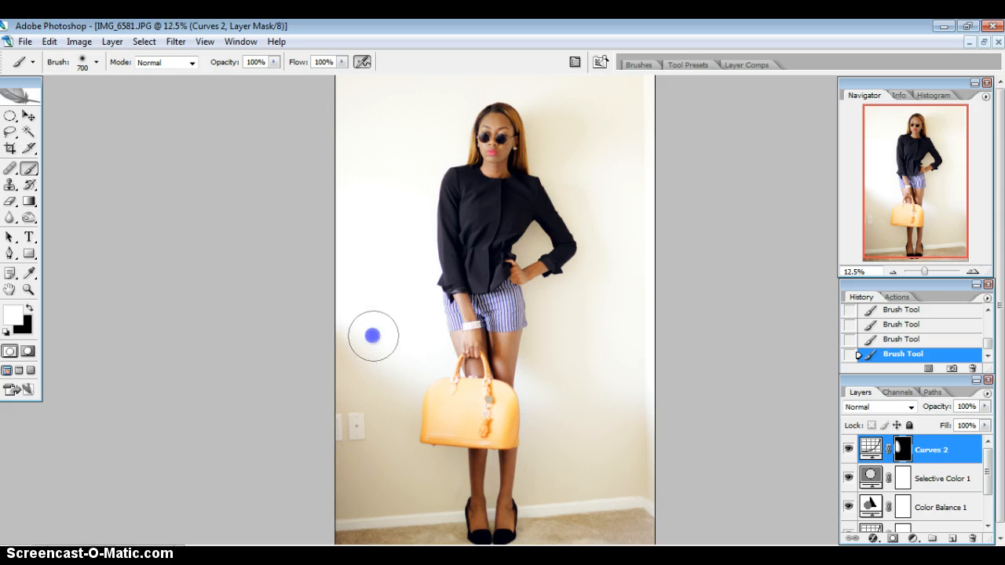
left_click(397, 123)
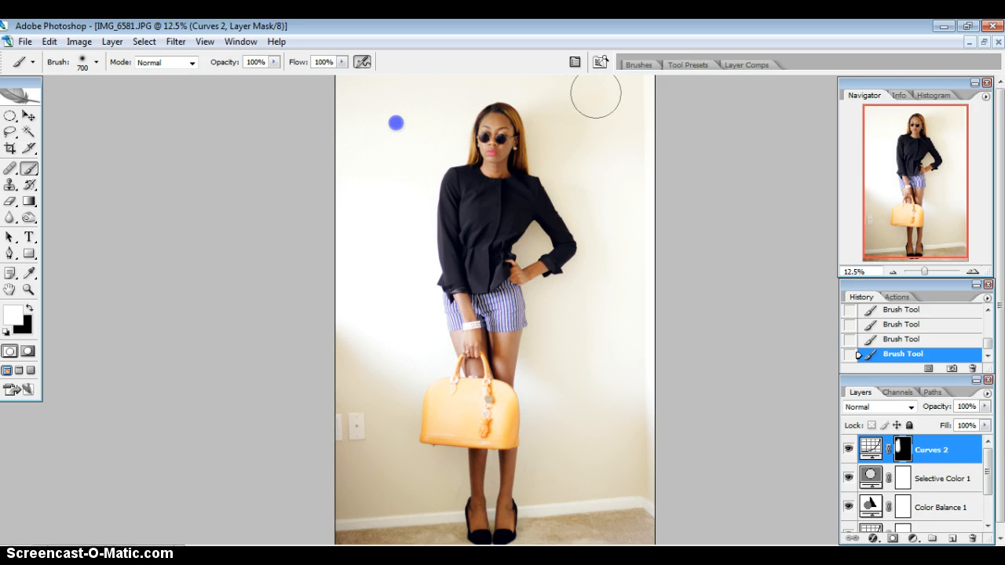
left_click(615, 404)
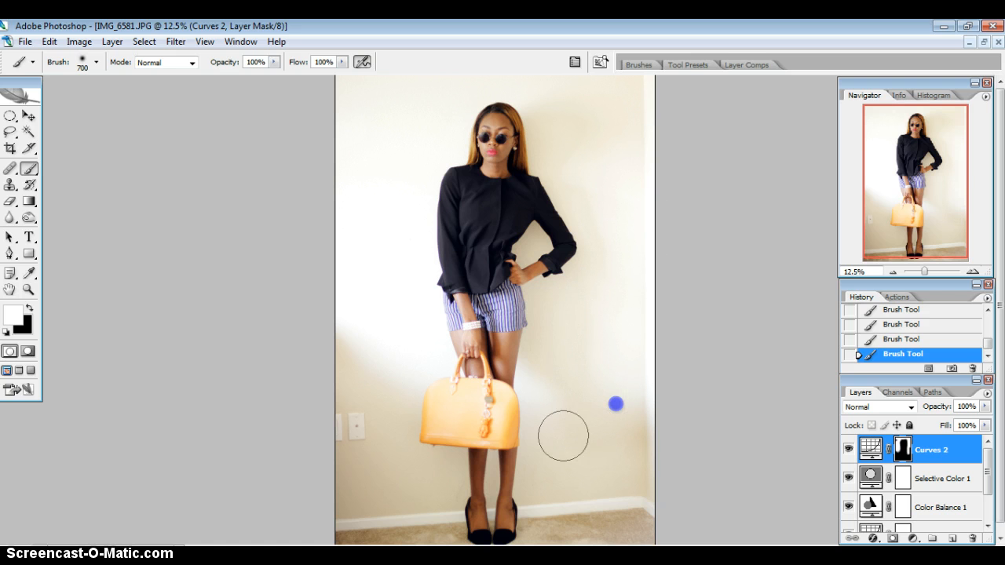
left_click(584, 494)
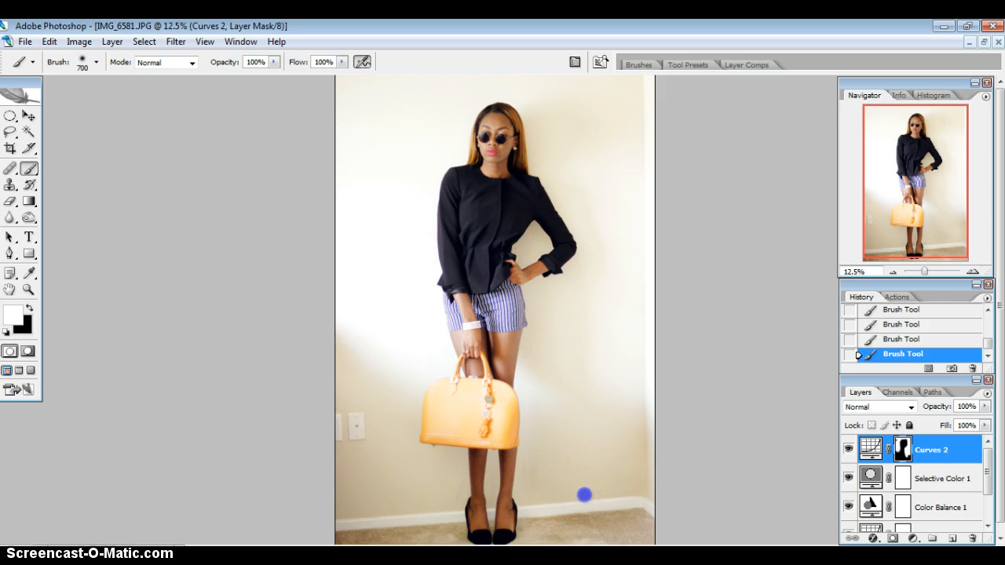
left_click(366, 403)
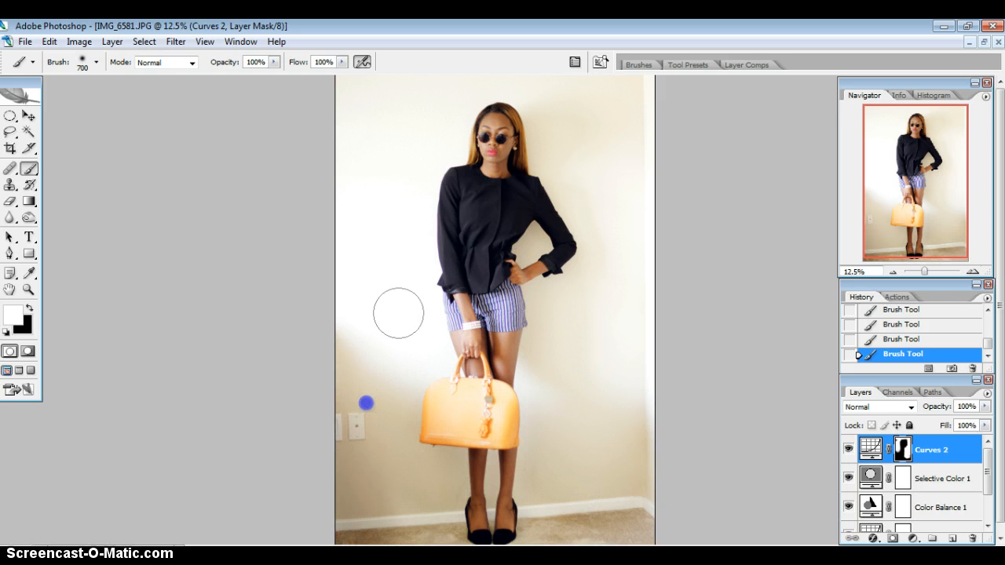
left_click(405, 282)
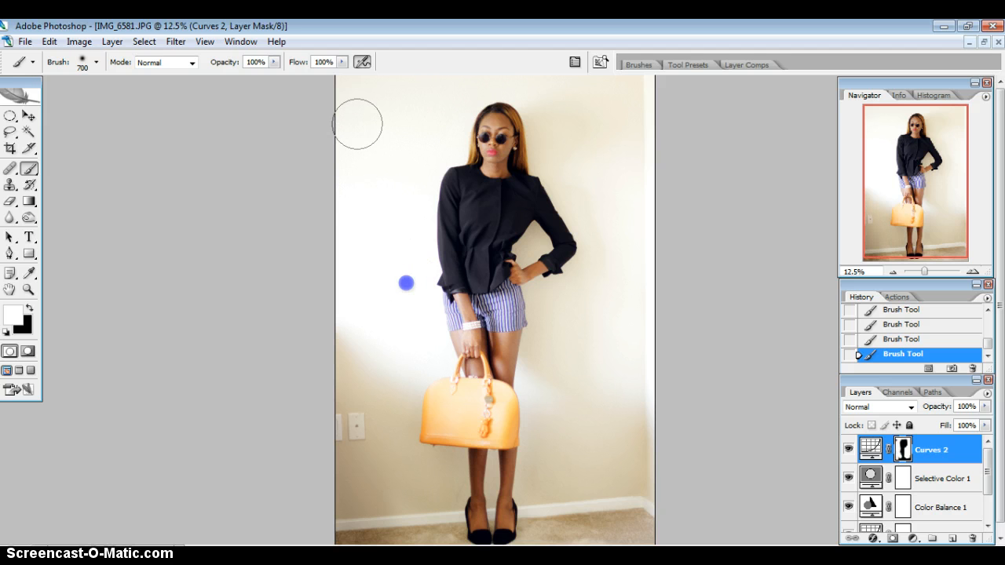
left_click(622, 121)
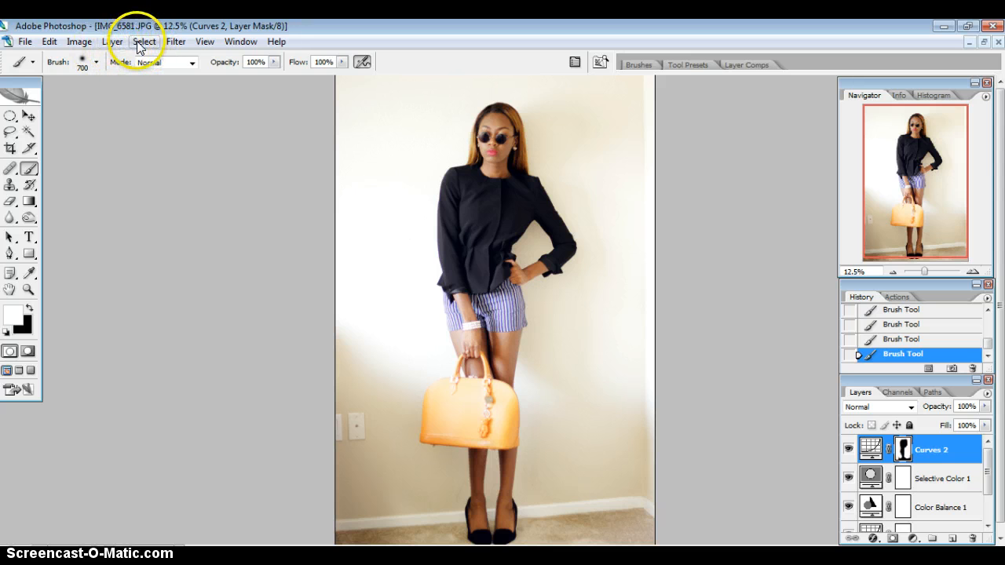
Add a solid color fill layer named Color Fill 1 in dark reddish brown 553030.
left_click(104, 45)
mouse_move(180, 137)
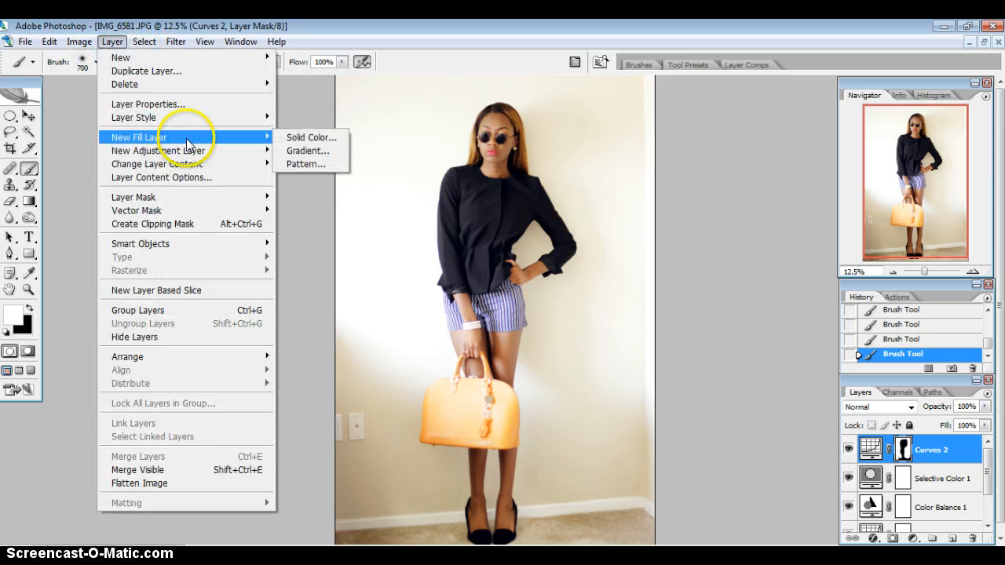
left_click(279, 139)
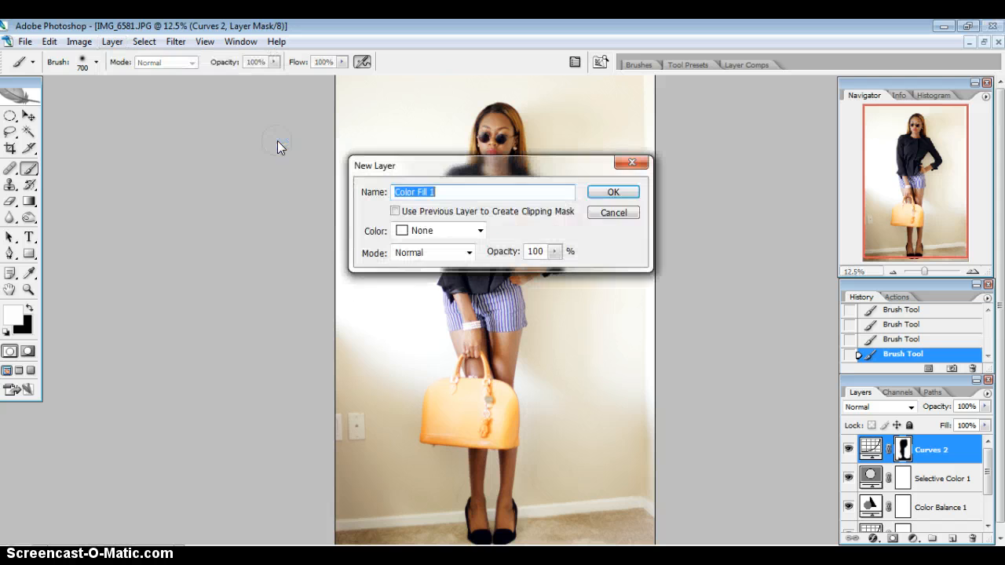
left_click(624, 197)
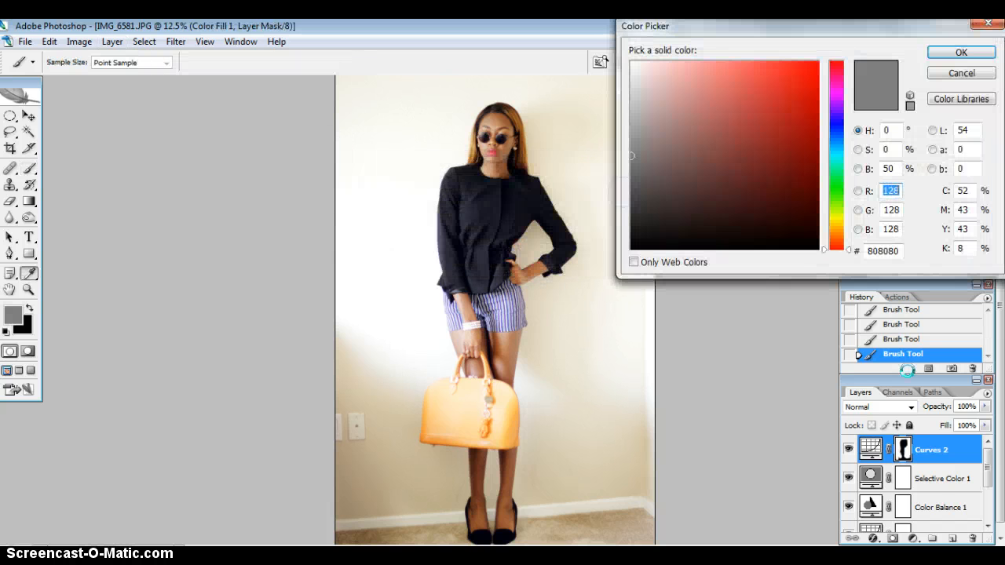
left_click_drag(691, 107, 711, 187)
left_click(973, 53)
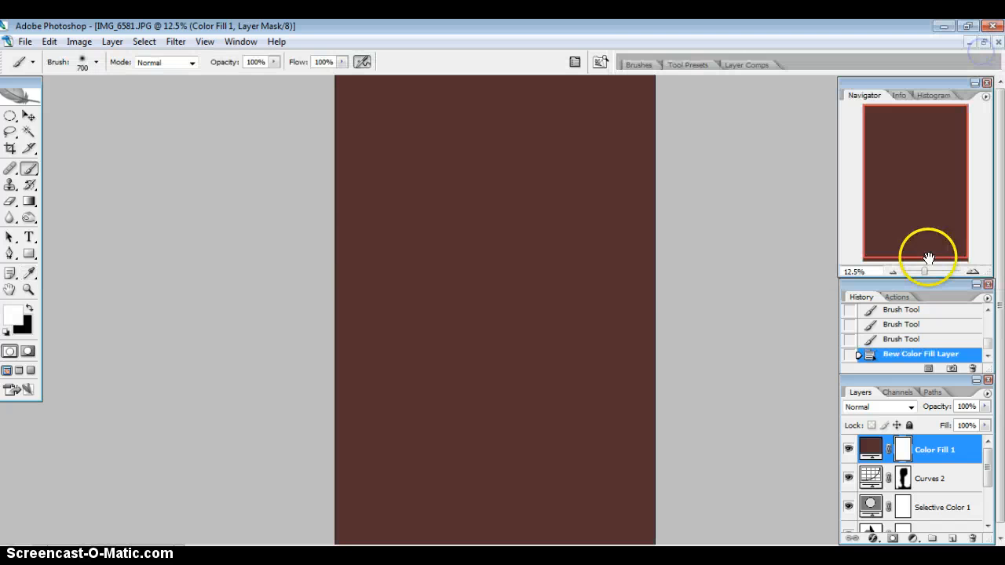
Change the Color Fill 1 color to the warm brown 563b28, with hue 25°.
double_click(870, 449)
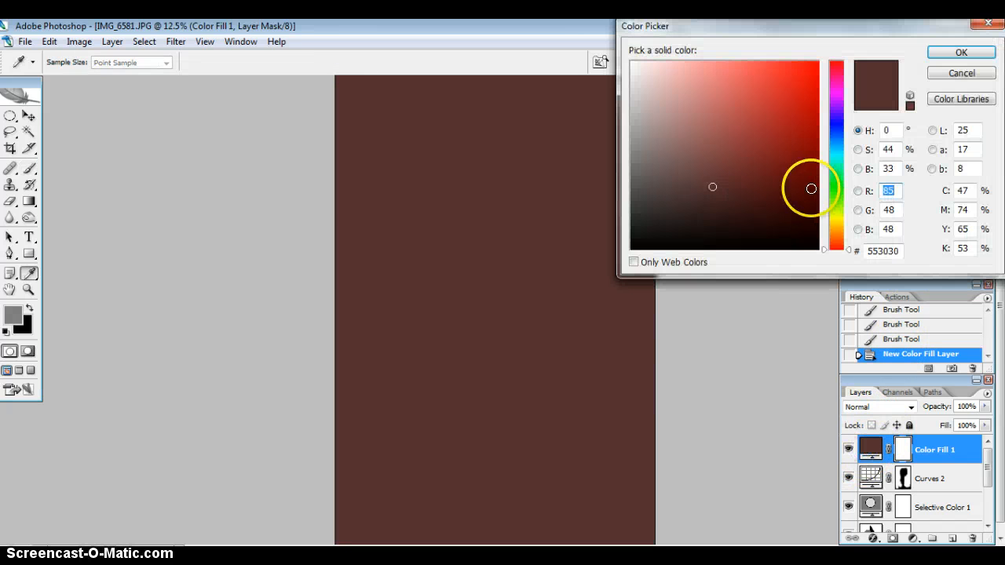
left_click(850, 243)
left_click_drag(851, 250, 850, 245)
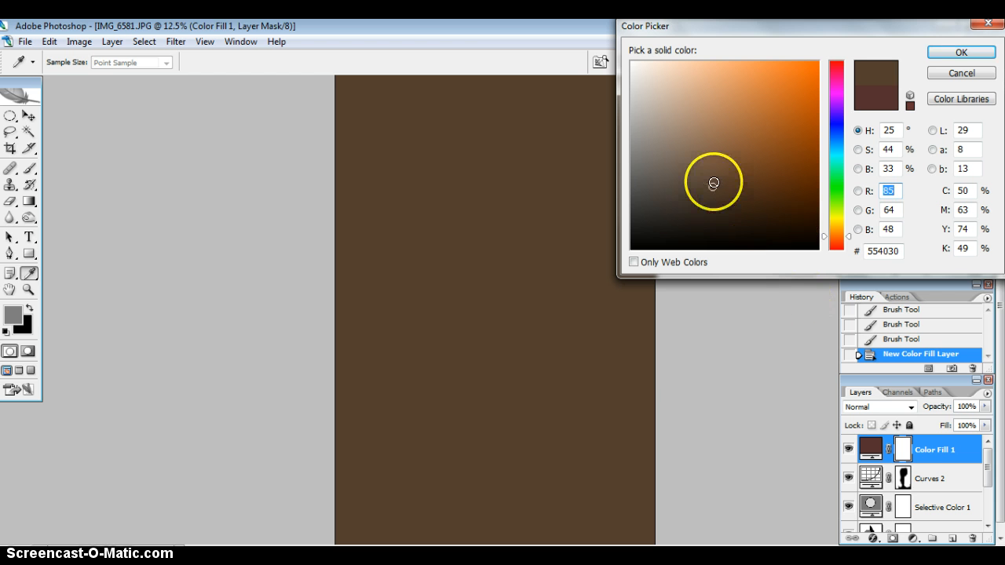
mouse_move(713, 186)
left_mouse_down()
mouse_move(705, 172)
mouse_move(735, 187)
left_mouse_up()
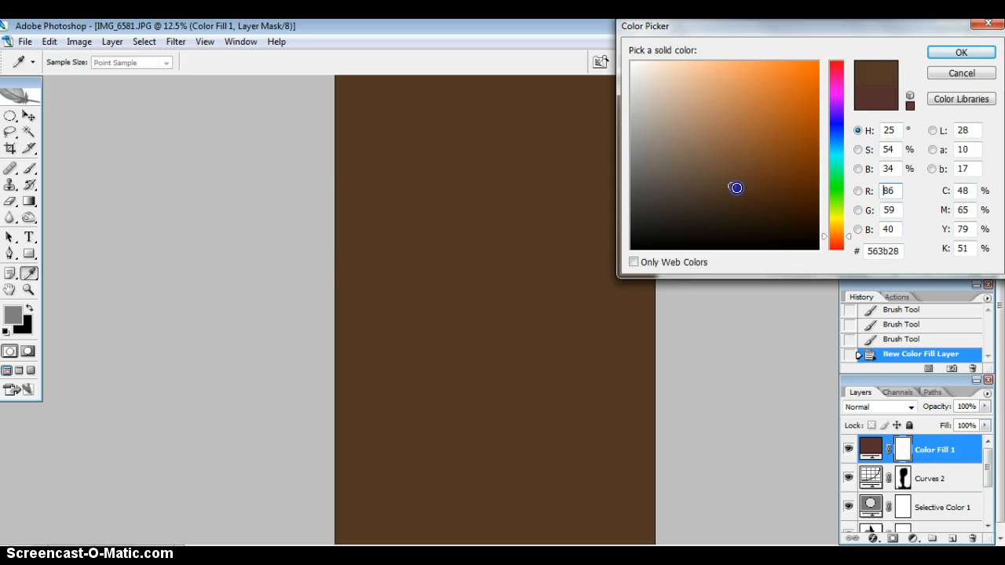
left_click(960, 52)
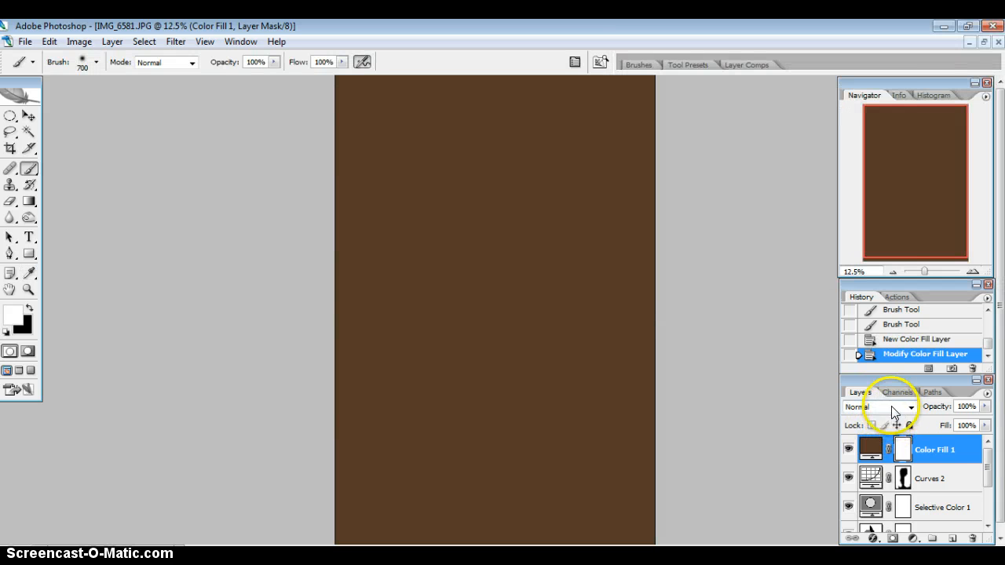
Set the Color Fill 1 blending mode to Soft Light and toggle the layer's visibility to compare the effect.
left_click(891, 407)
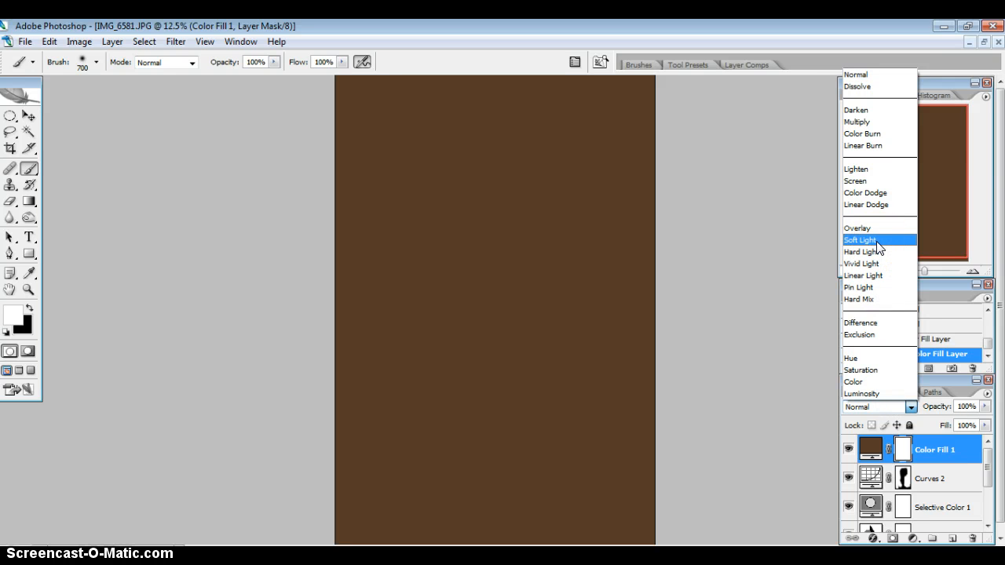
left_click(877, 248)
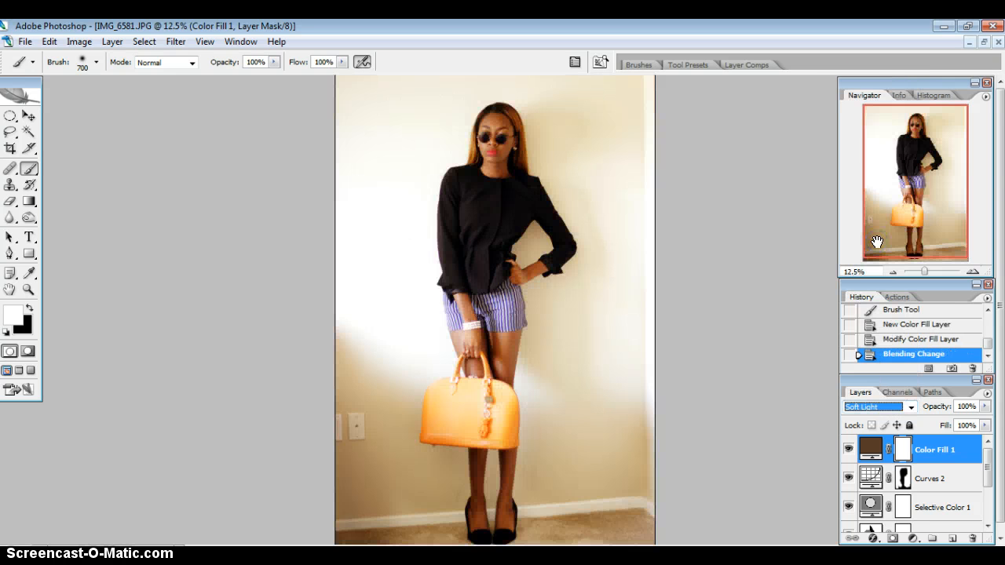
left_click(849, 450)
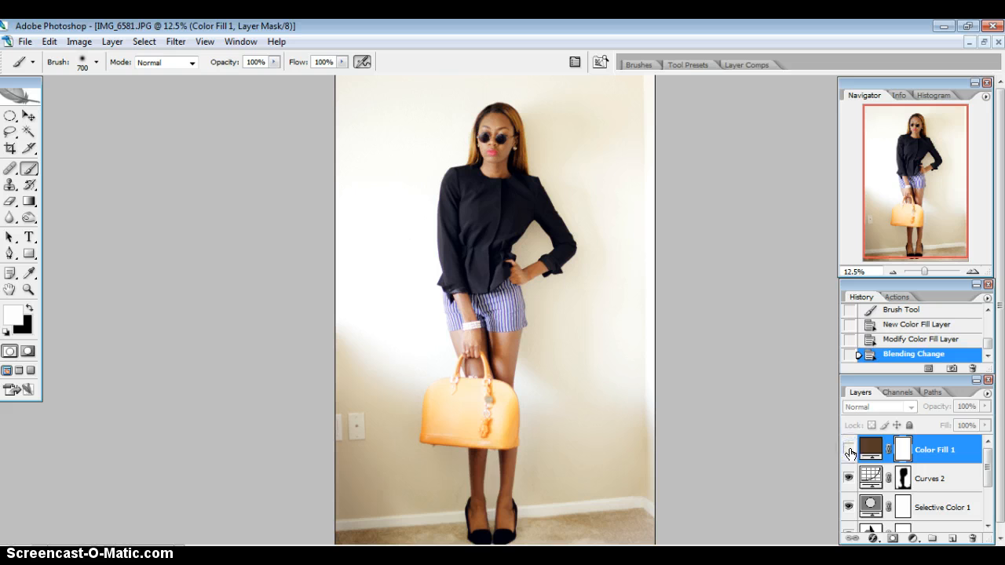
left_click(848, 450)
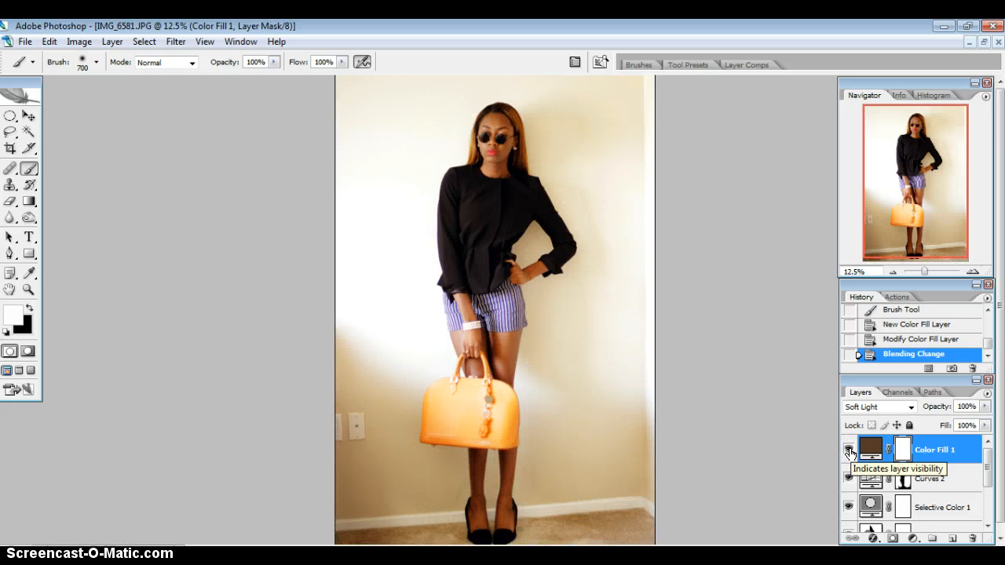
Change the Color Fill 1 color to the lighter grayish brown 766254.
double_click(861, 453)
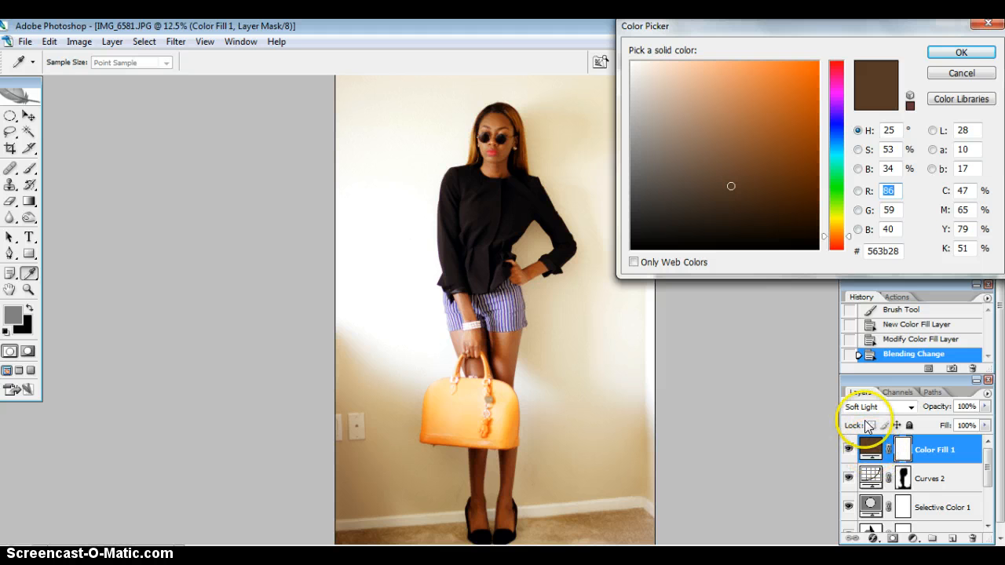
mouse_move(730, 186)
left_mouse_down()
mouse_move(717, 152)
mouse_move(684, 160)
left_mouse_up()
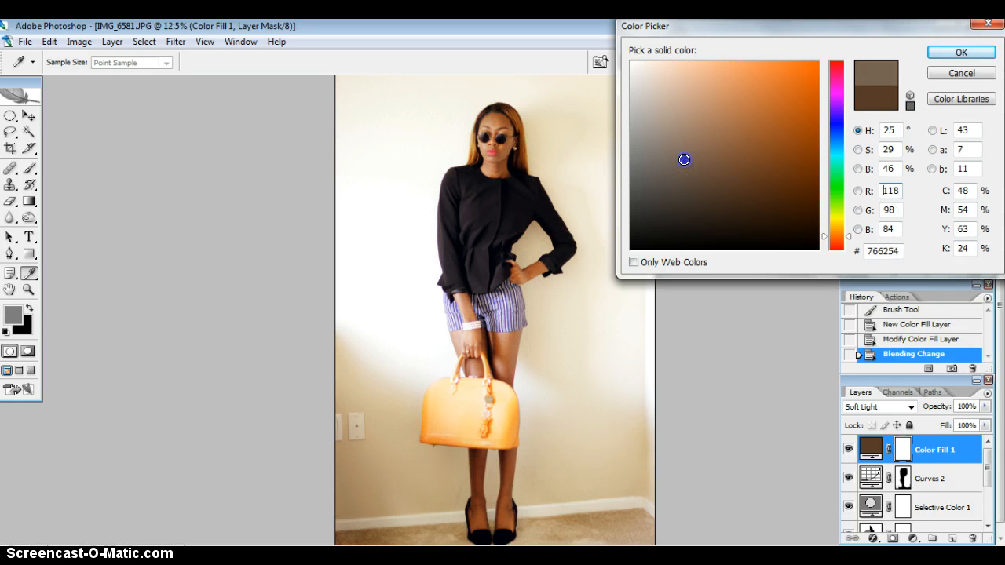
left_click(959, 54)
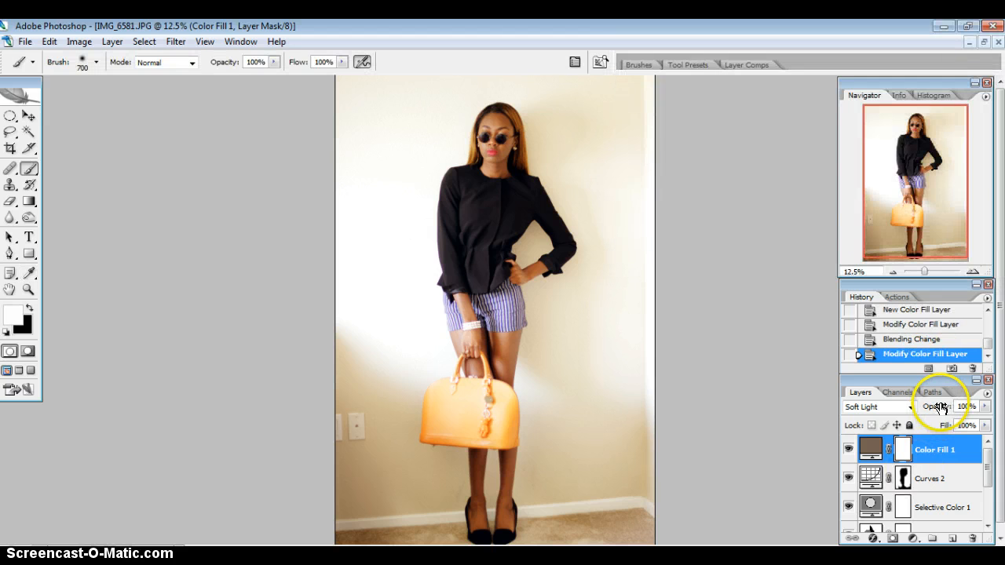
Lower the Color Fill 1 layer opacity to 50%, comparing the photo with the layer hidden and shown.
left_click_drag(941, 407, 941, 406)
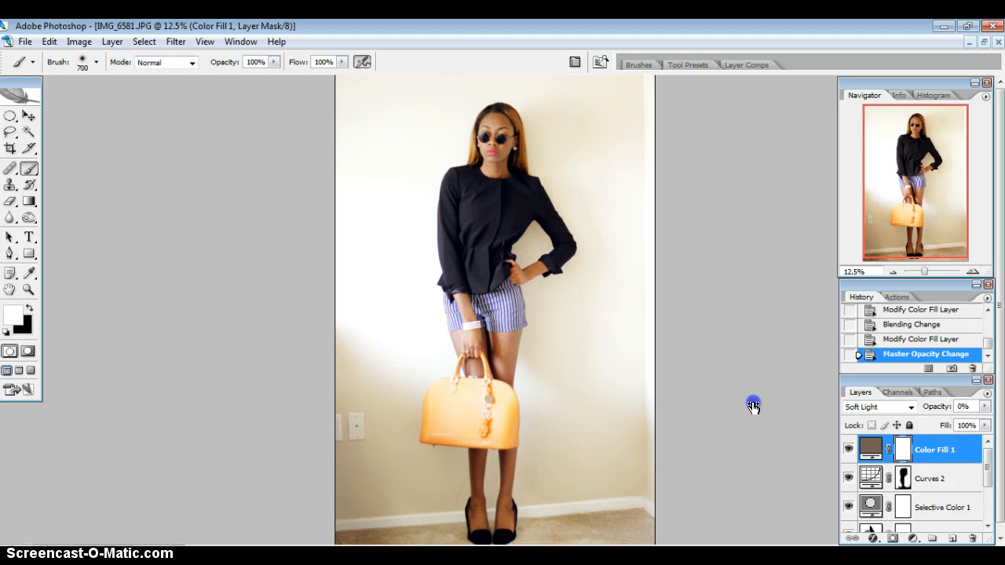
left_click_drag(753, 406, 942, 407)
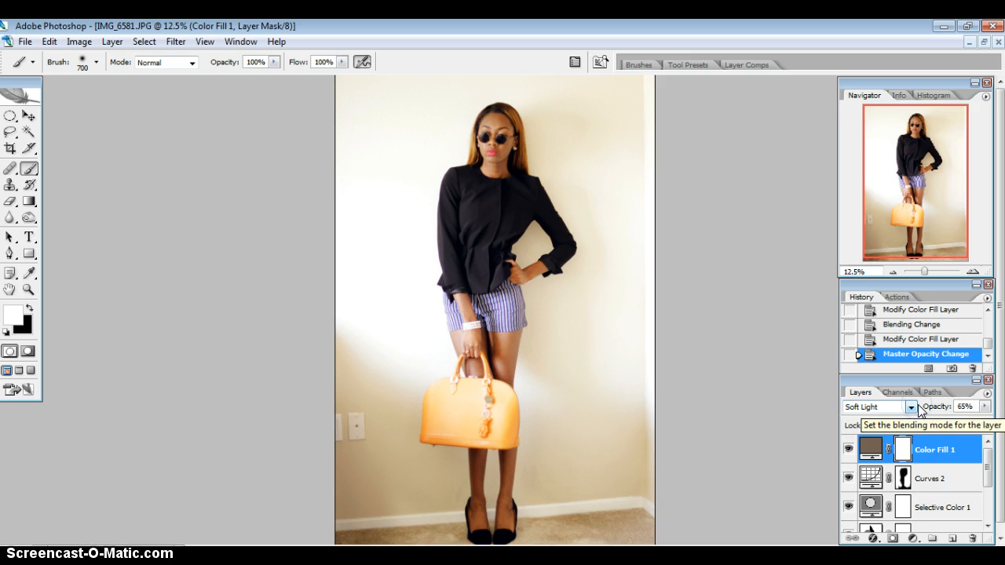
left_click(847, 449)
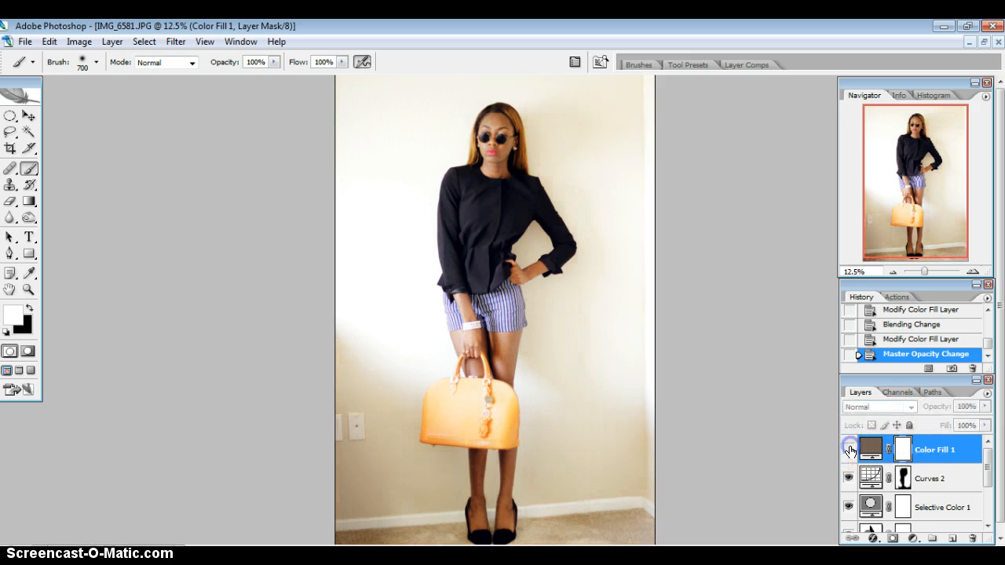
left_click(848, 449)
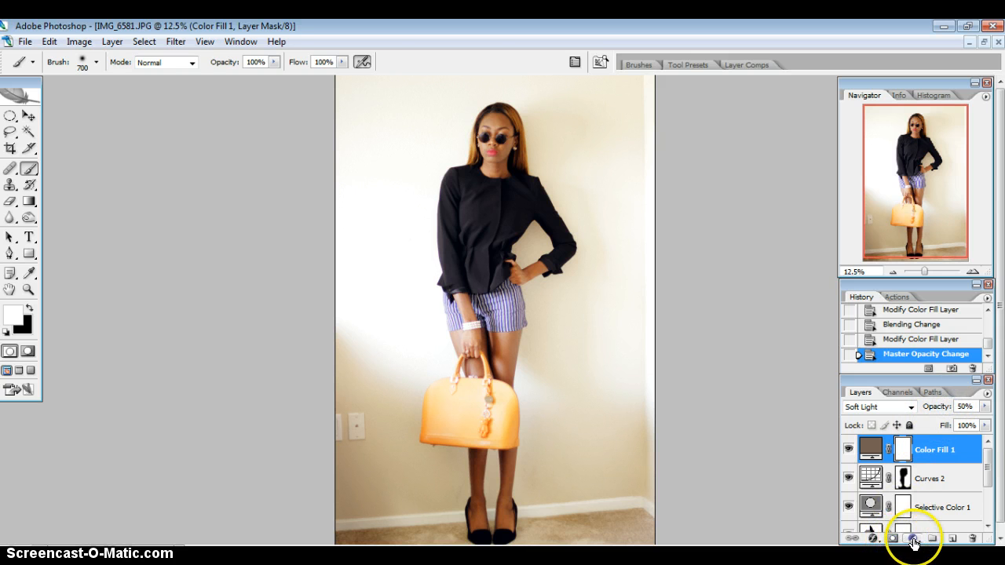
Add a Curves adjustment layer with RGB points at about input 69/output 59, 131/126 and 190/187.
left_click(911, 538)
left_click(922, 355)
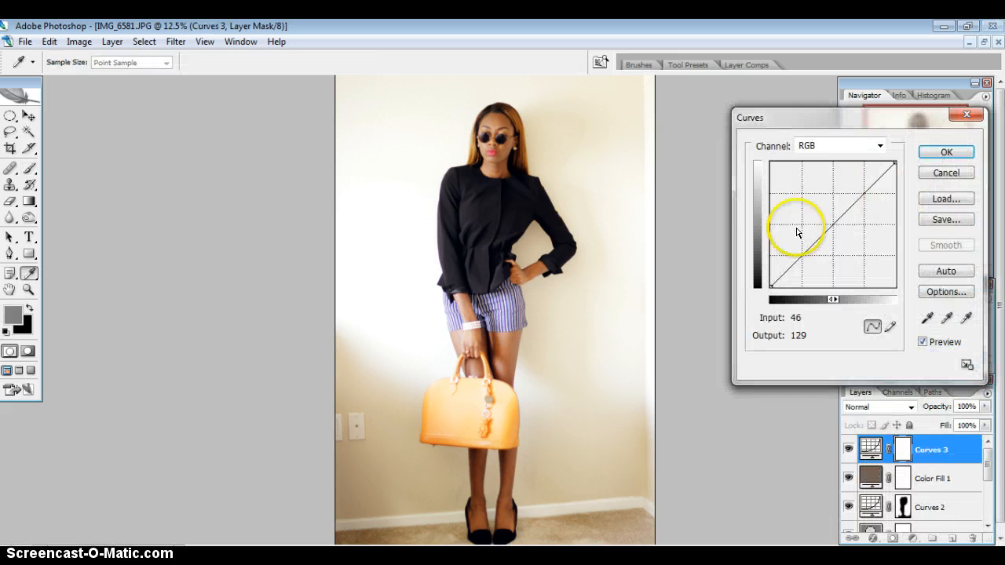
left_click_drag(799, 255, 800, 257)
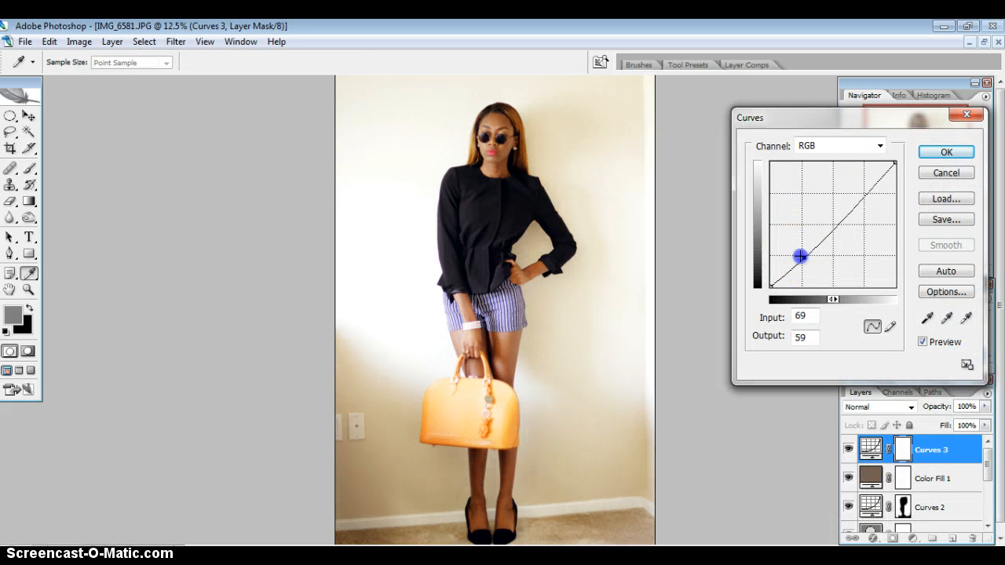
left_click(835, 227)
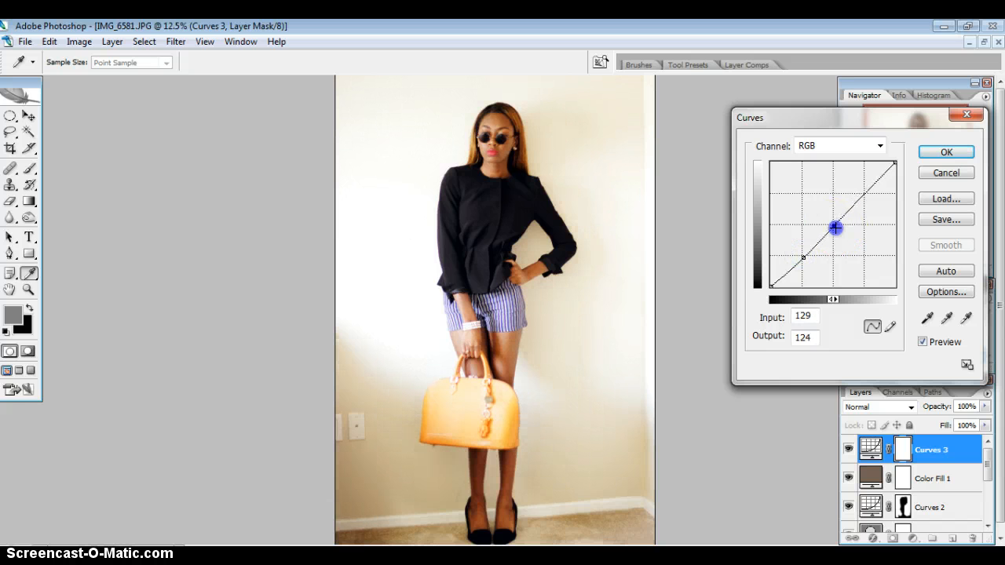
left_click_drag(834, 227, 834, 226)
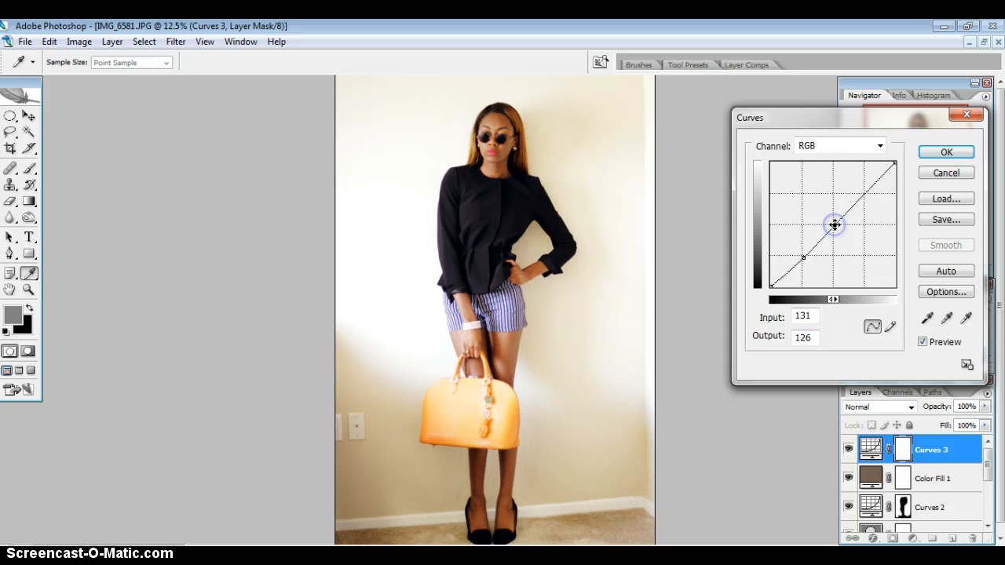
left_click(863, 193)
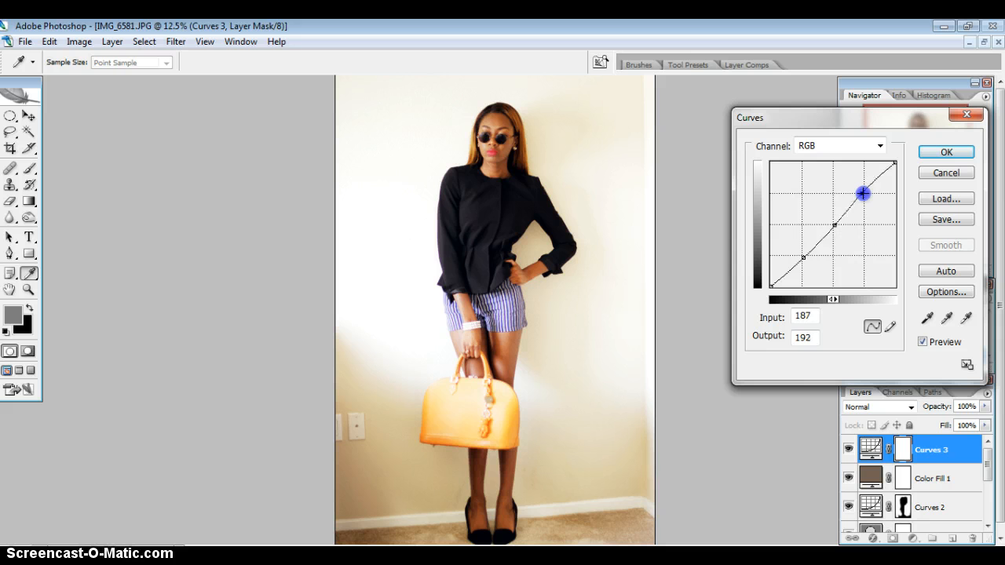
left_click_drag(863, 193, 863, 194)
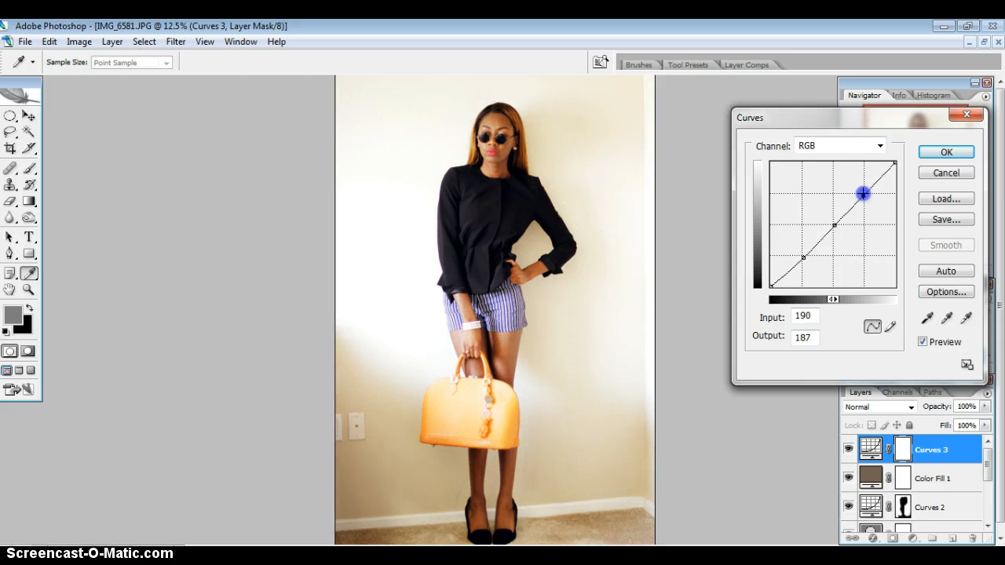
left_click(946, 151)
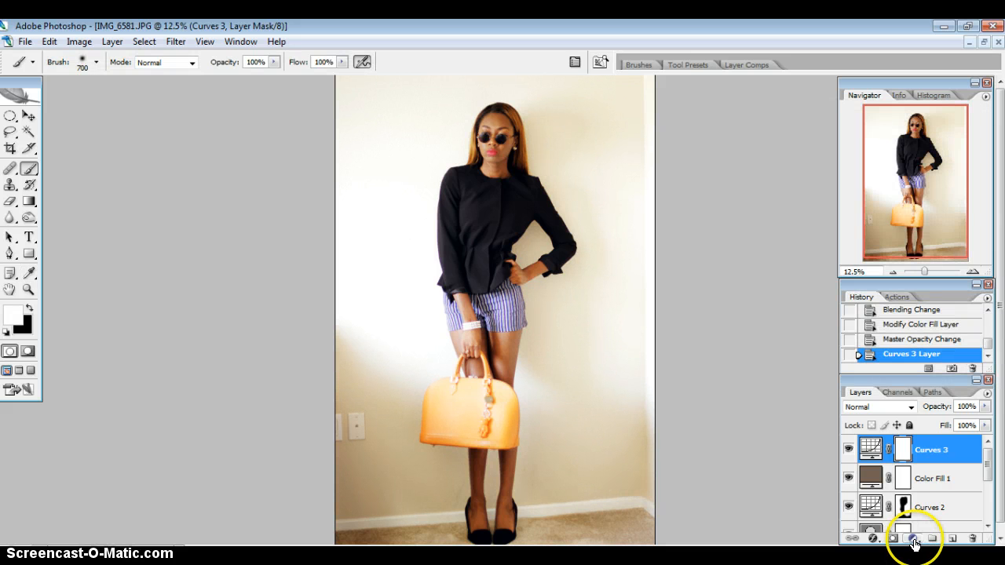
left_click(911, 540)
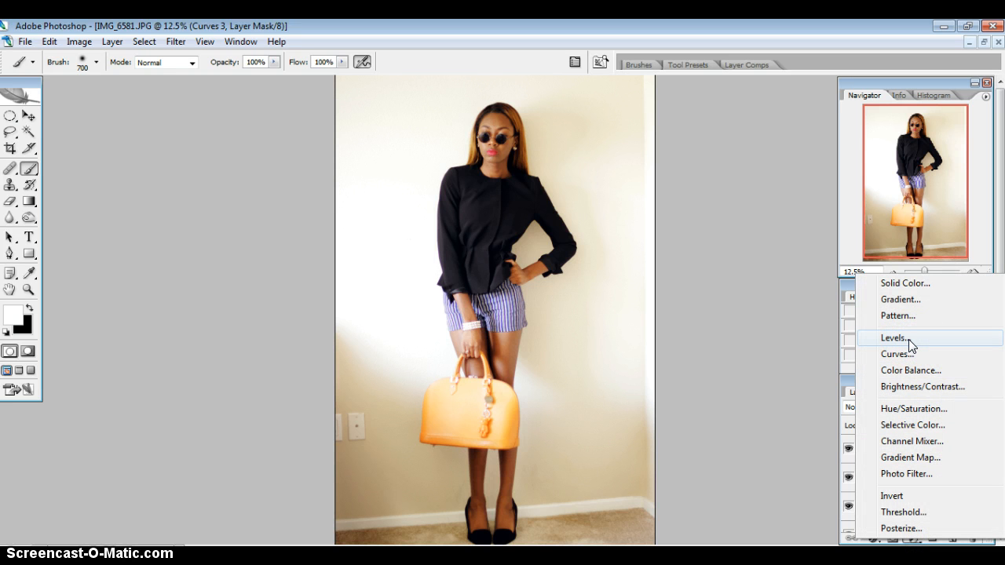
key("Escape")
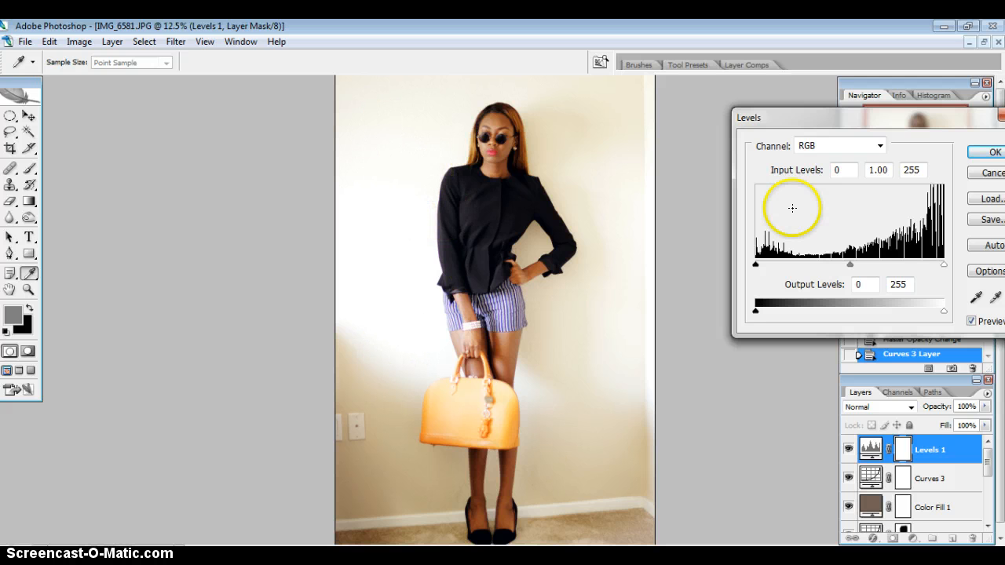
mouse_move(943, 264)
left_mouse_down()
mouse_move(933, 264)
mouse_move(943, 265)
left_mouse_up()
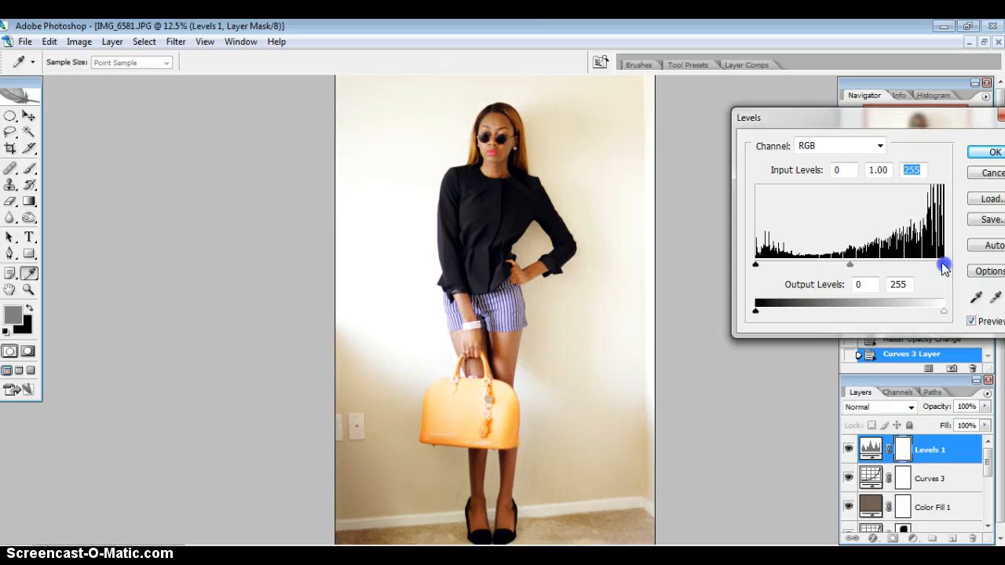
left_click_drag(847, 265, 941, 265)
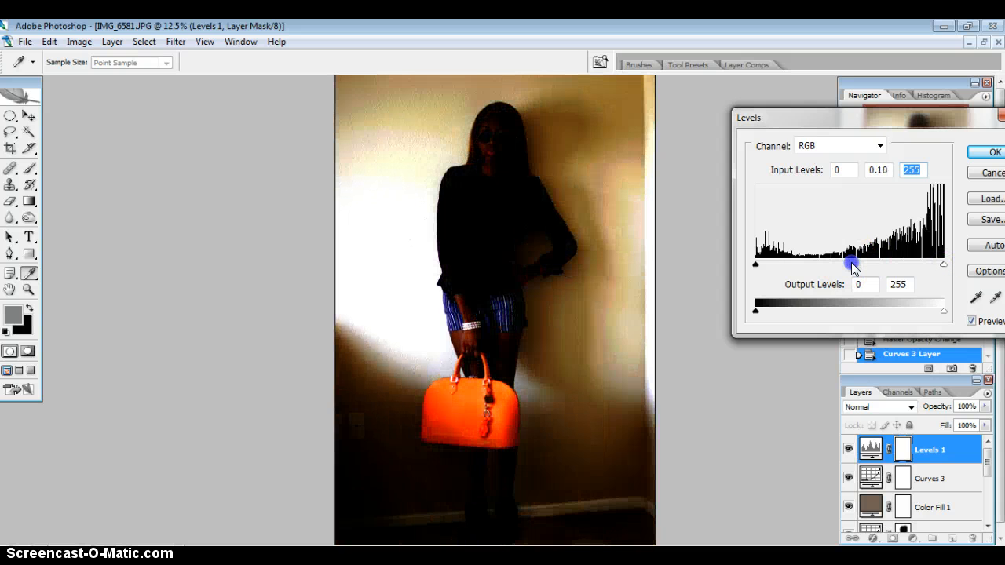
left_click(986, 174)
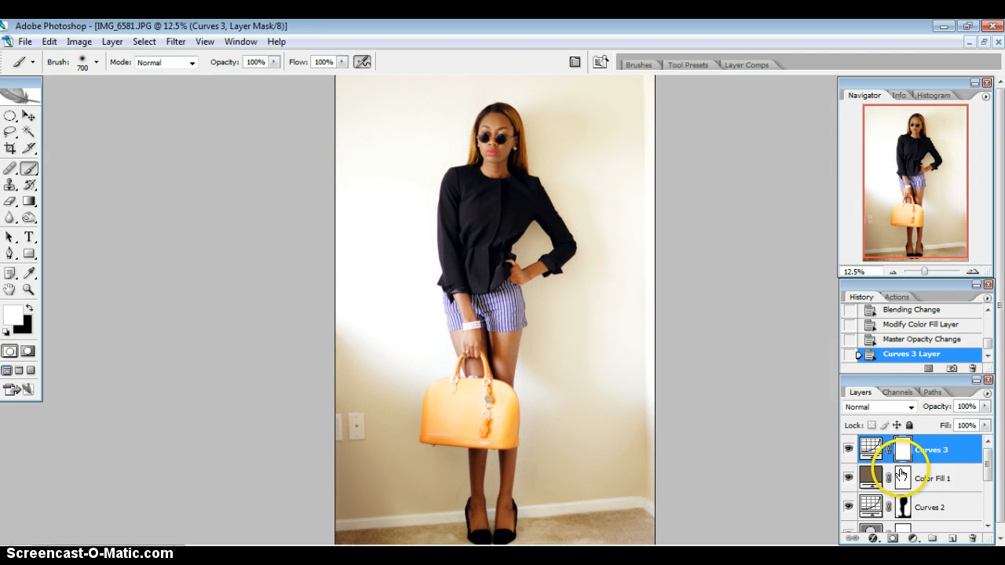
Hide all the adjustment and fill layers above the Background to view the original photo.
left_click_drag(986, 459, 987, 528)
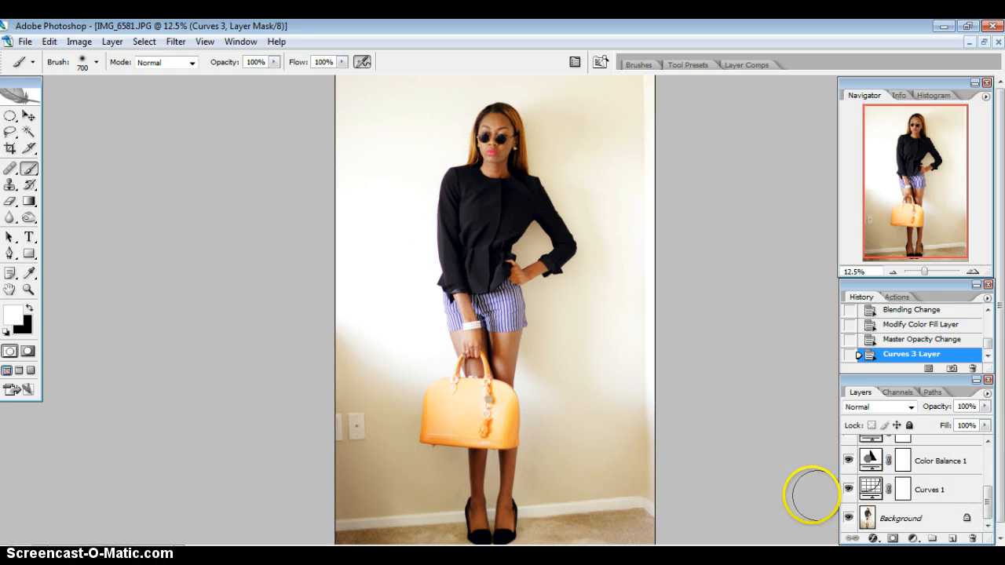
left_click(848, 488)
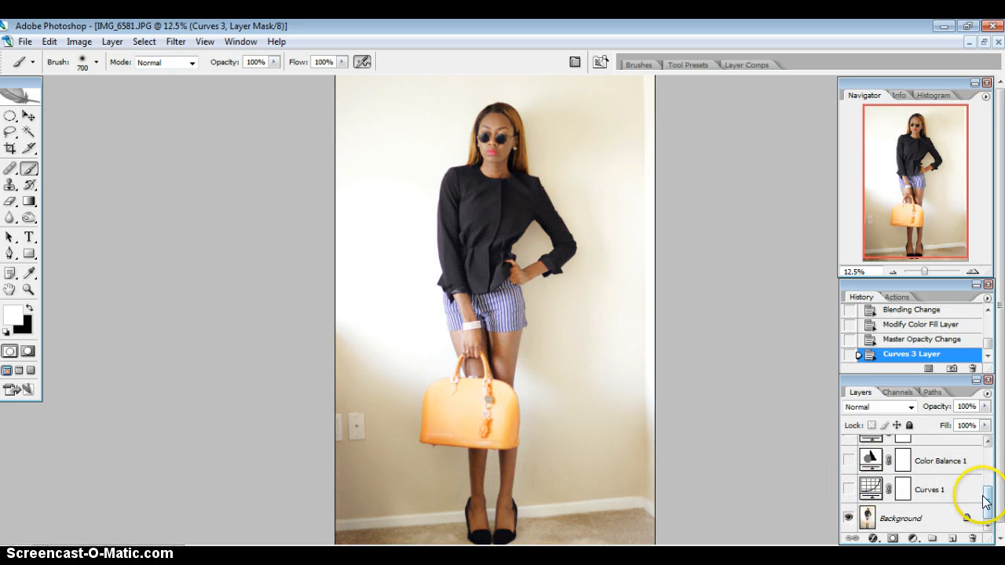
left_click_drag(981, 489, 986, 452)
left_click(889, 453)
left_click(848, 449)
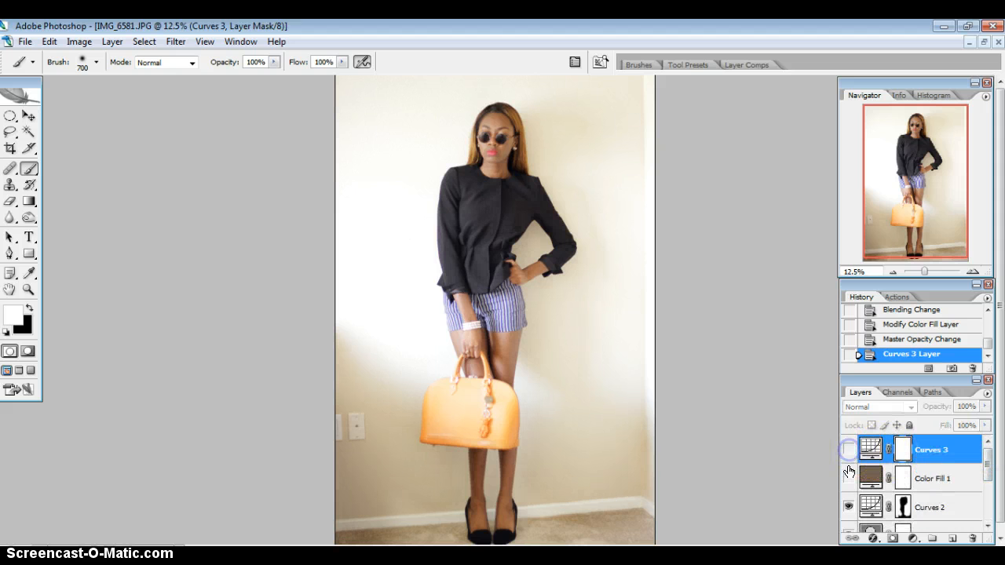
left_click(849, 478)
left_click(850, 506)
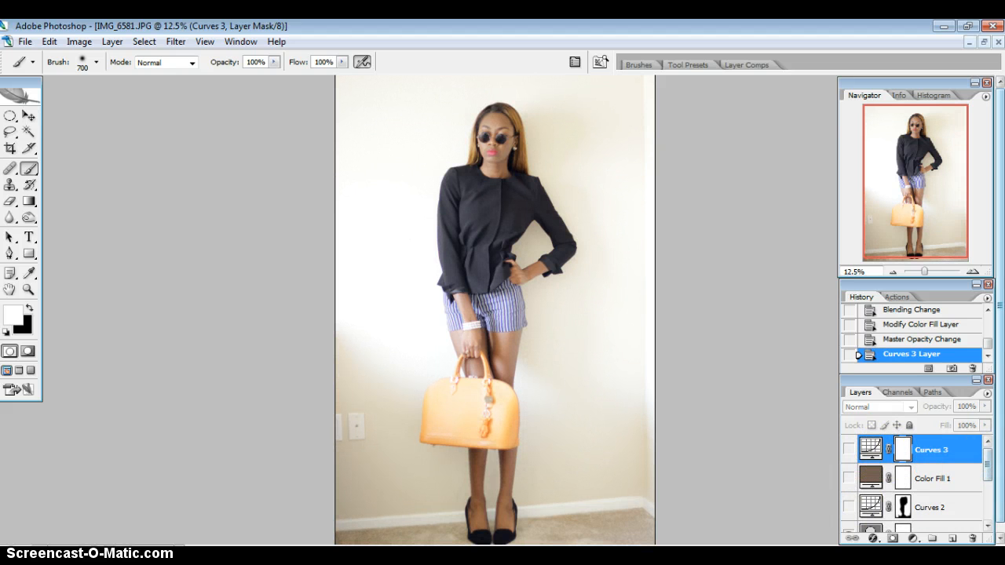
Show the hidden layers again one by one from Curves 1 up through Color Balance 1, Selective Color 1, Curves 2, Color Fill 1 and Curves 3.
left_click_drag(987, 449, 989, 494)
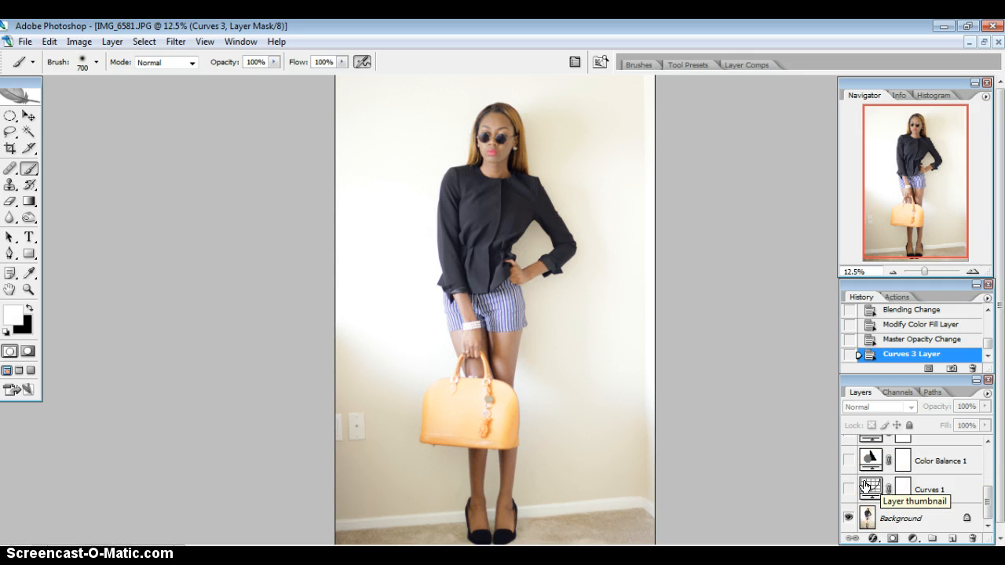
left_click_drag(864, 488, 897, 495)
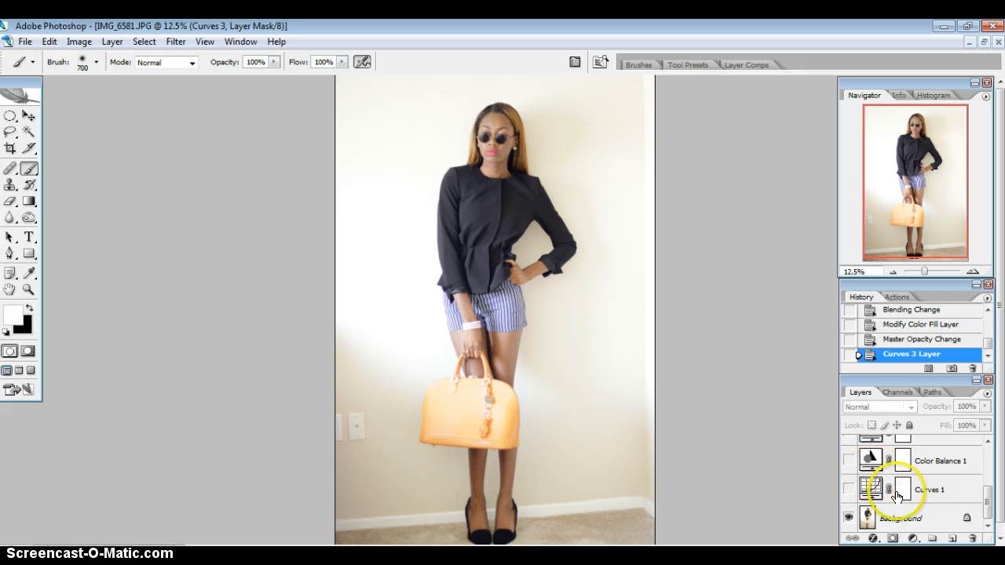
left_click(847, 489)
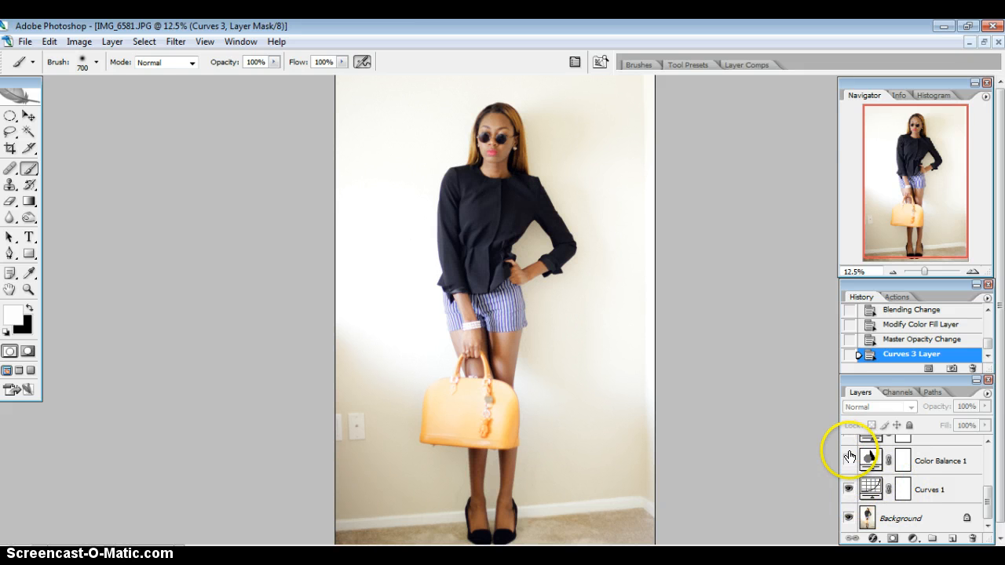
left_click(848, 460)
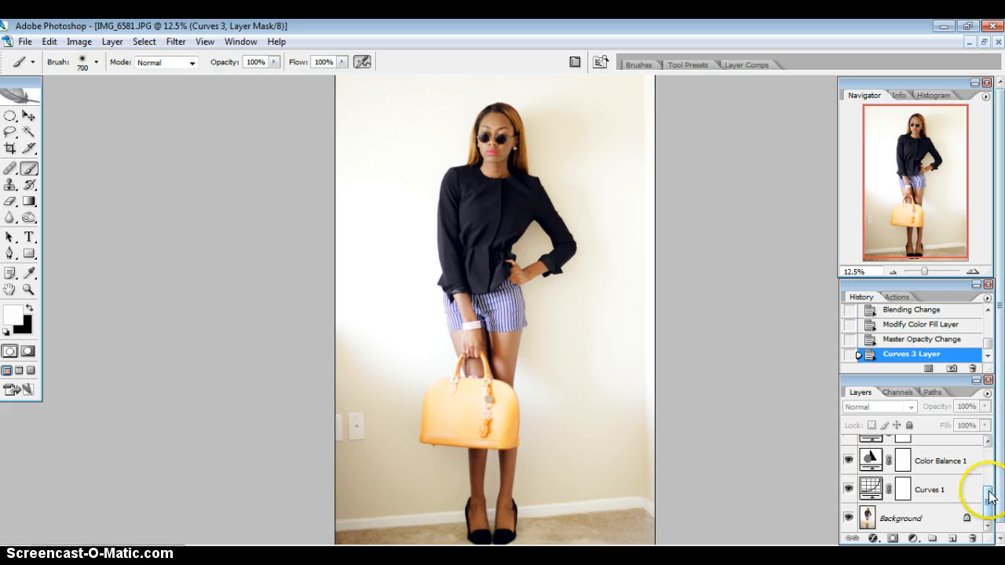
scroll(987, 482, "up", 3)
left_click(849, 450)
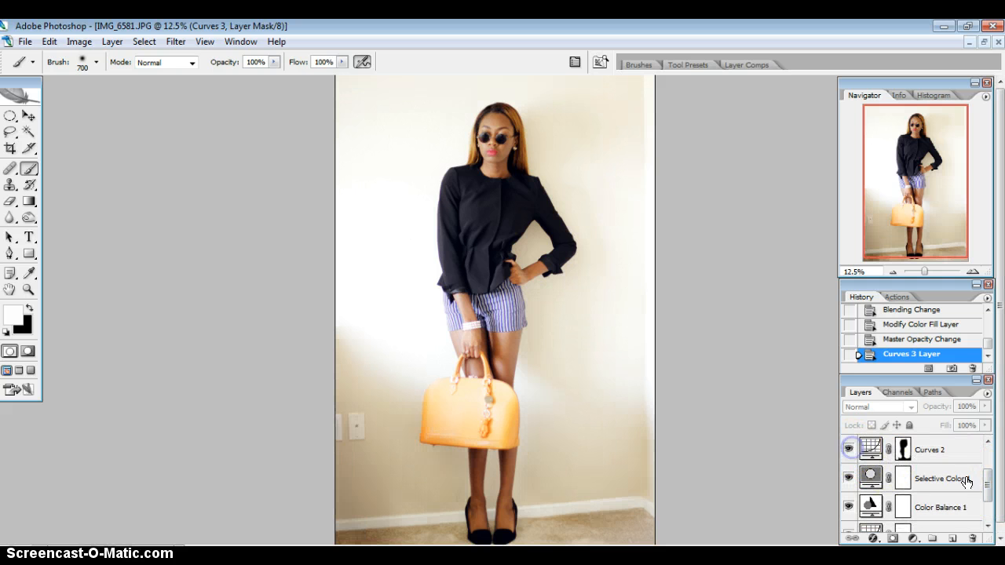
left_click_drag(988, 484, 988, 464)
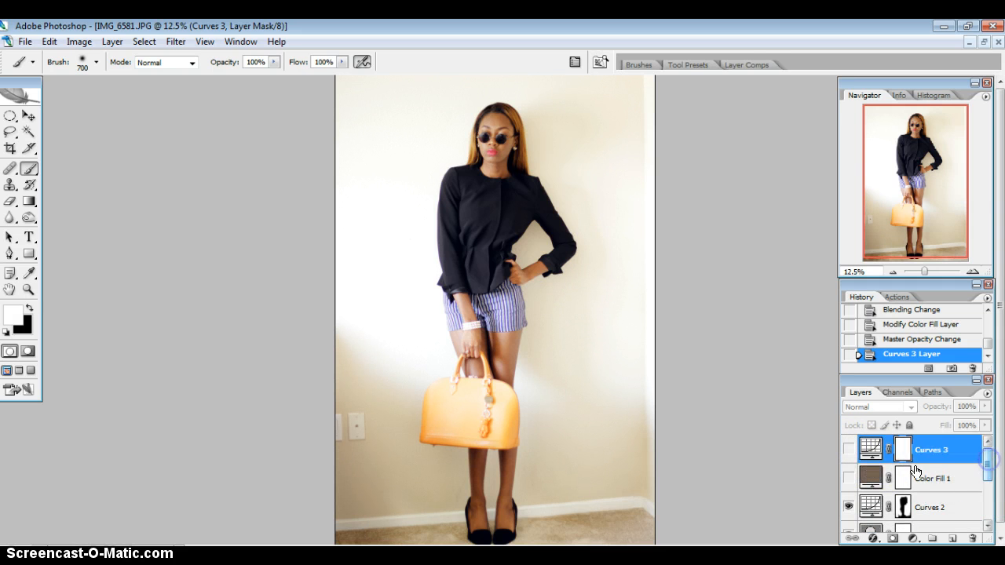
left_click(849, 477)
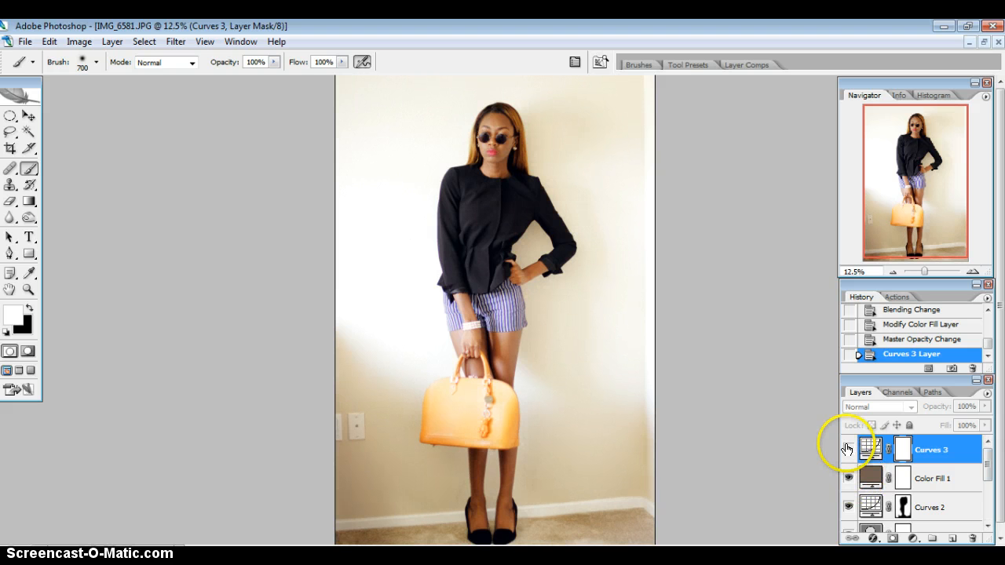
left_click(848, 451)
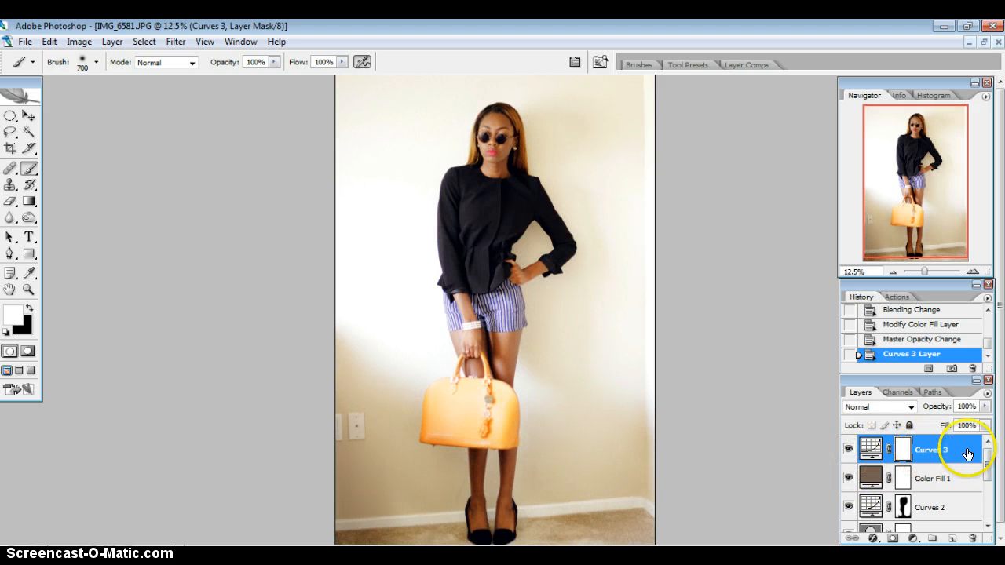
left_click_drag(989, 457, 987, 428)
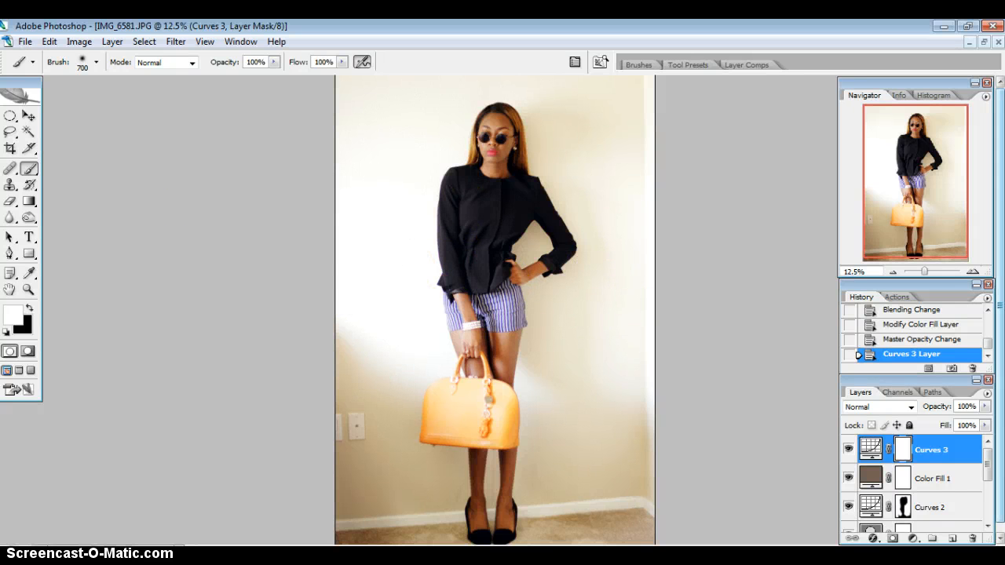
Add a Hue/Saturation adjustment layer above Curves 3 with Saturation -6, checking its effect on the face with the layer hidden and shown.
left_click(971, 271)
left_click(972, 272)
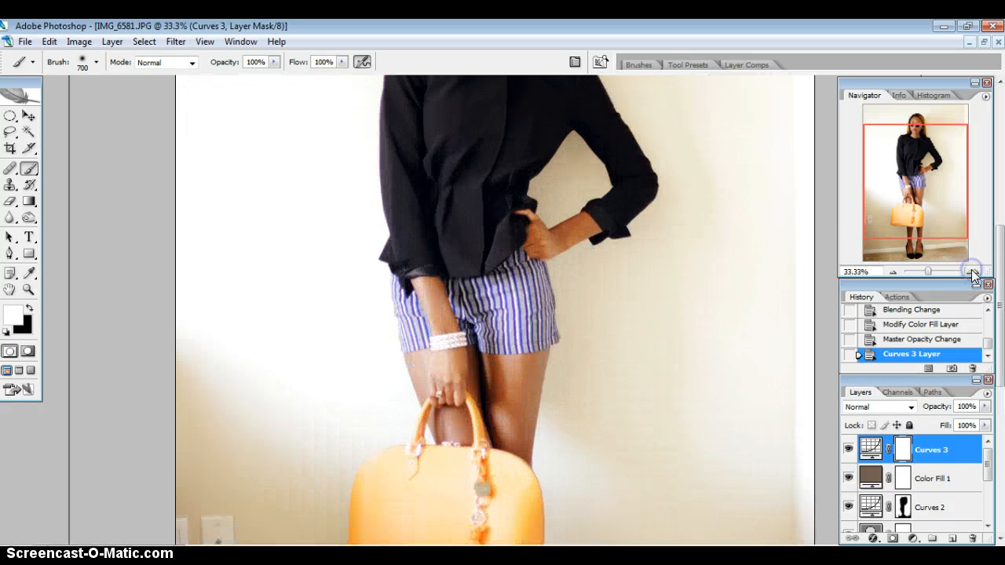
left_click_drag(910, 149, 910, 118)
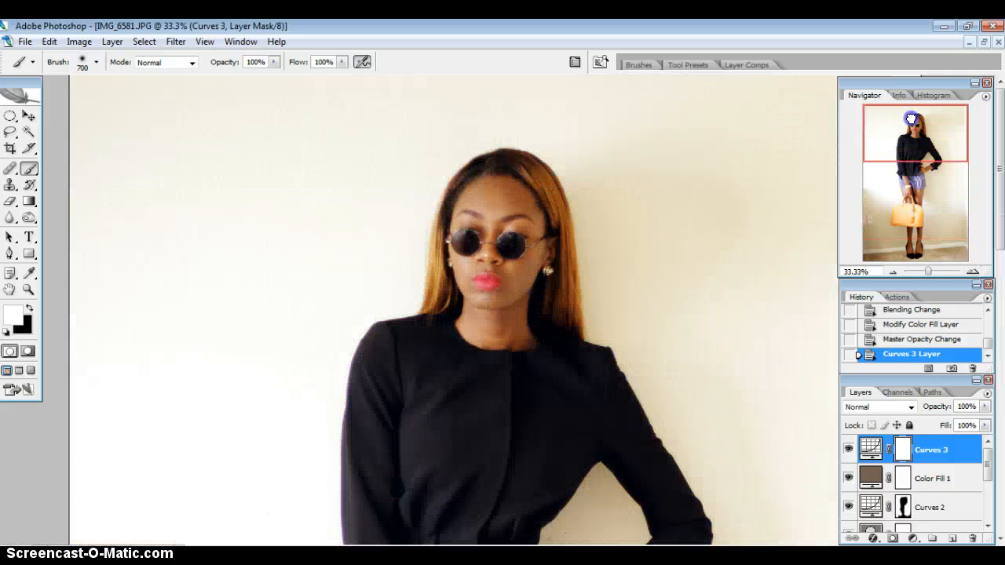
left_click(972, 272)
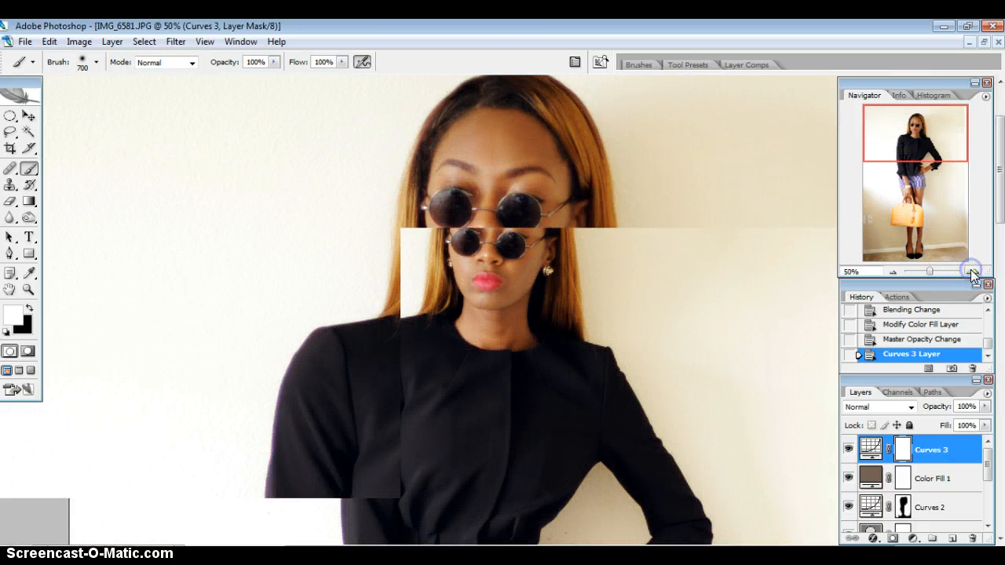
left_click(972, 272)
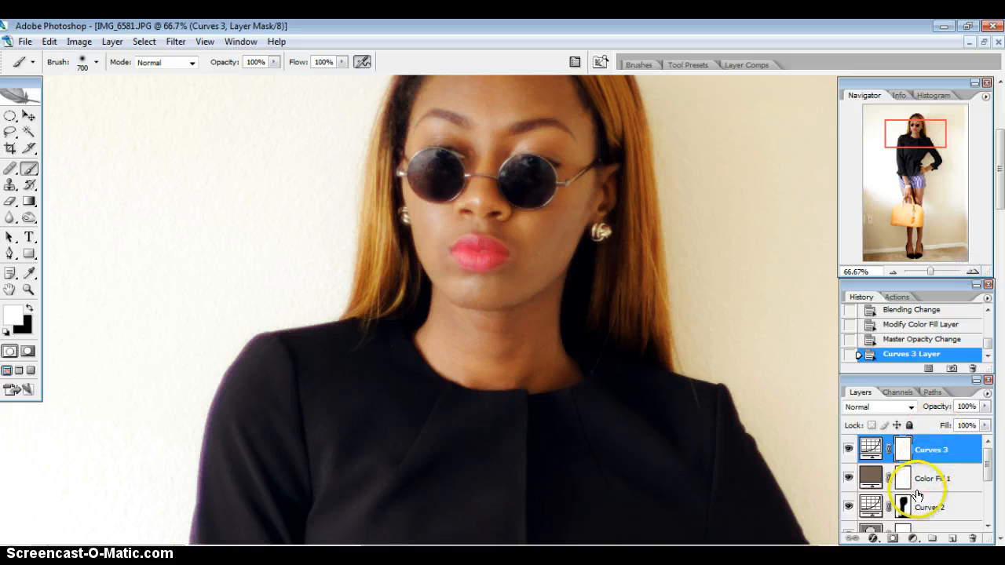
left_click(912, 539)
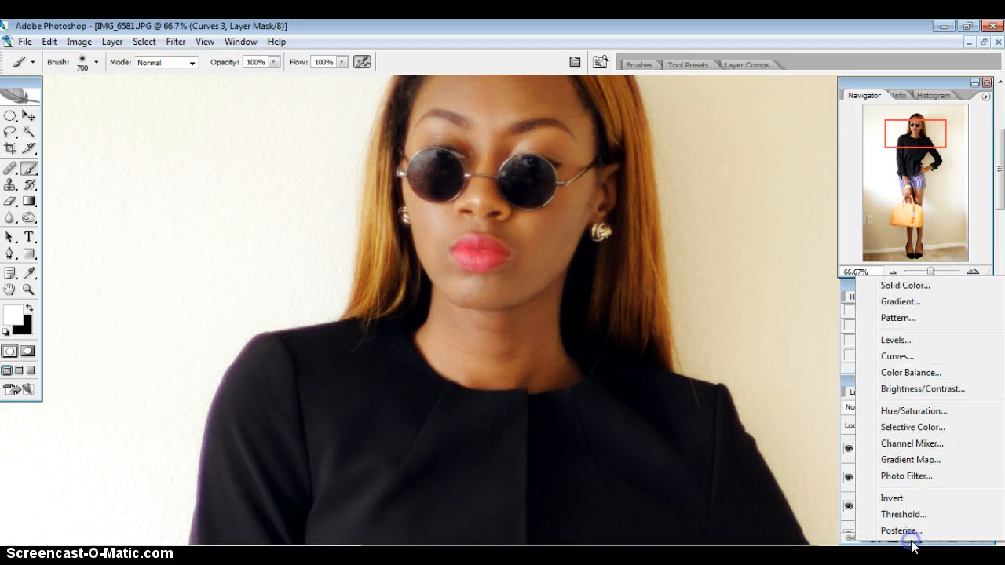
left_click(915, 411)
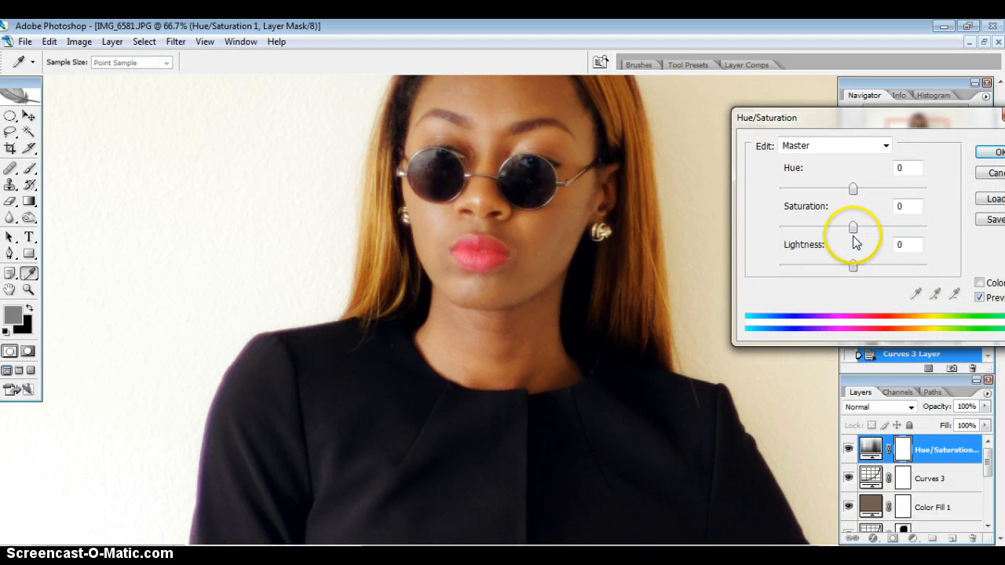
left_click_drag(853, 228, 853, 230)
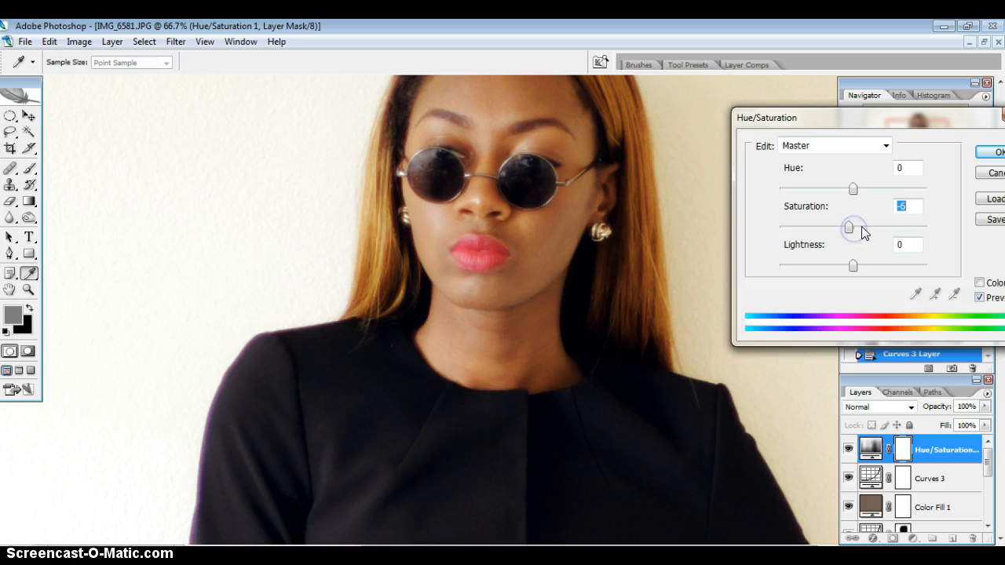
left_click(988, 152)
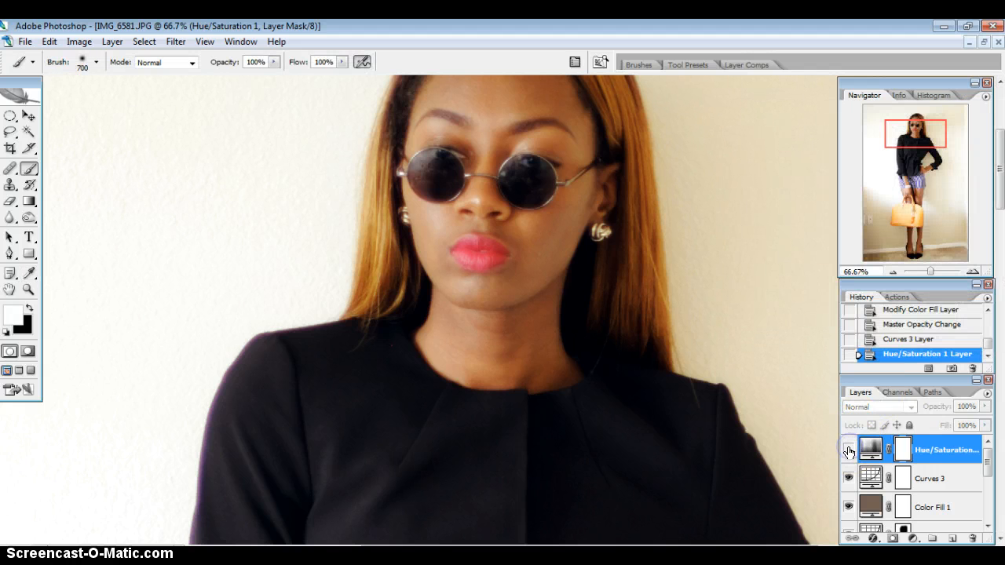
left_click(888, 271)
left_click(888, 272)
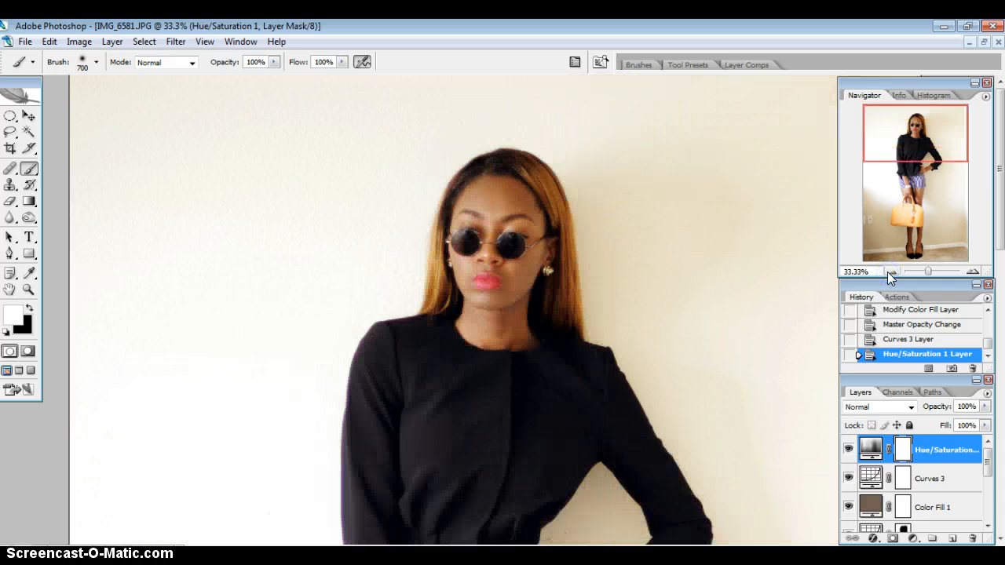